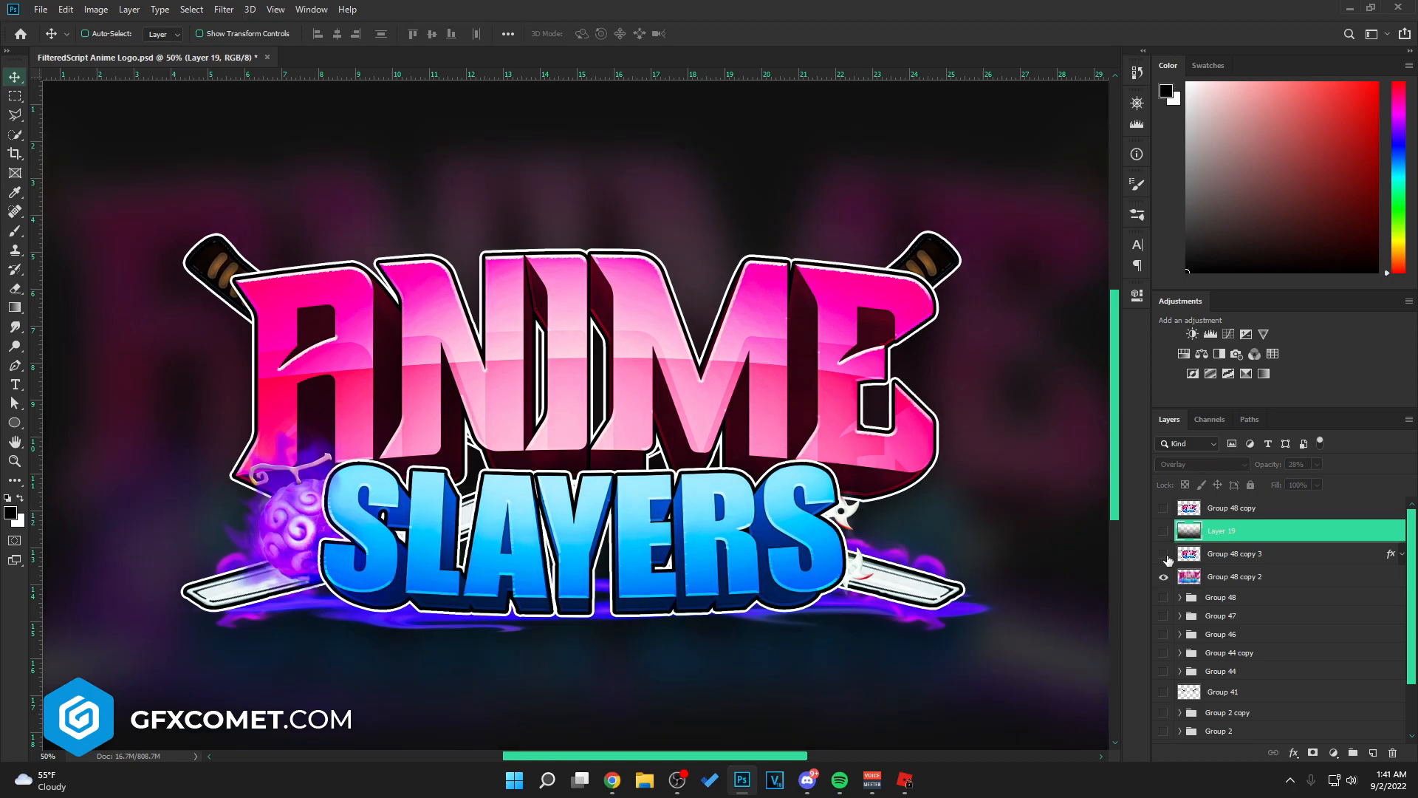
# Step: Hide the merged Group 48 copy 2 artwork and show the plain white ANIME text layer to inspect its lettering
pyautogui.click(1164, 576)
pyautogui.scroll(-2, 1277, 657)
pyautogui.click(1164, 708)
pyautogui.click(1227, 709)
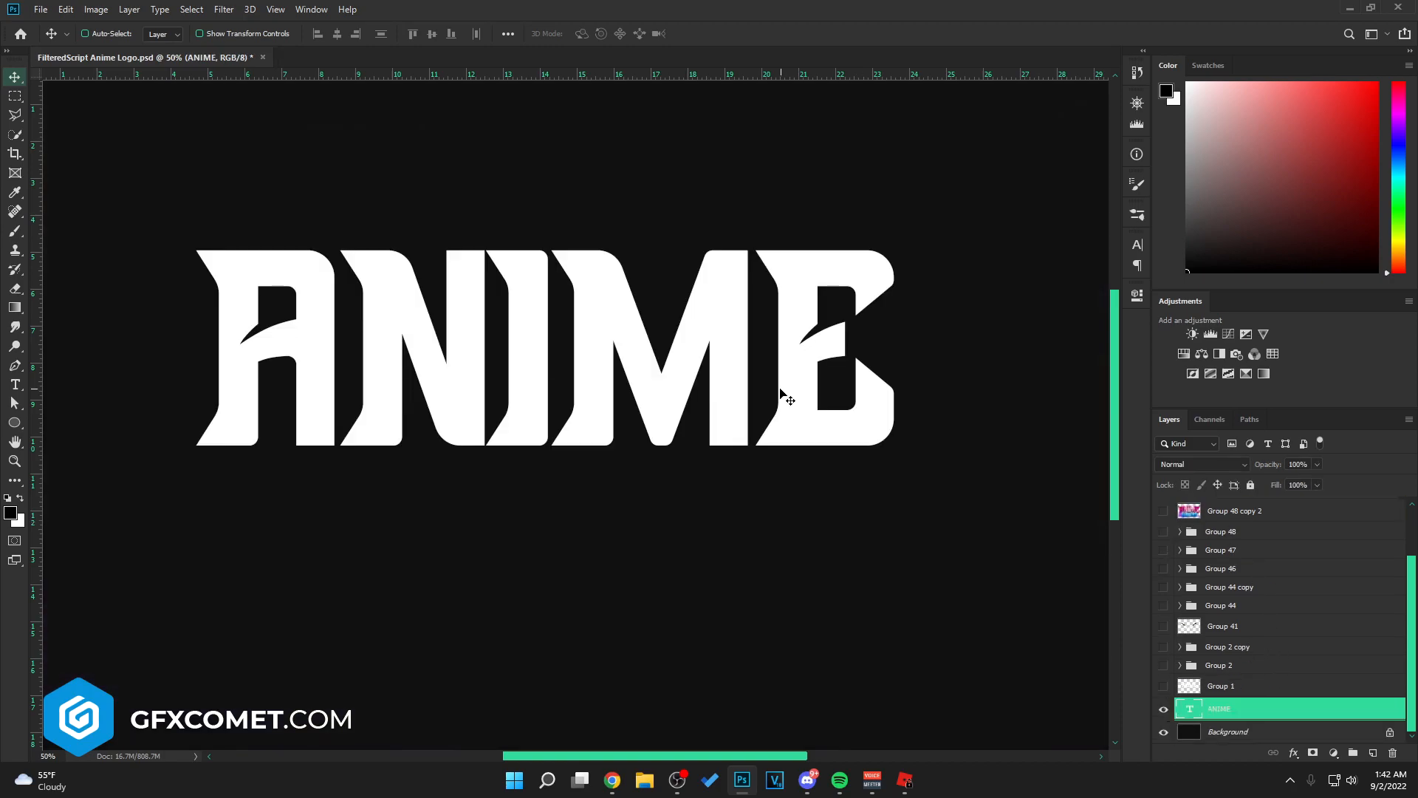
pyautogui.click(18, 392)
pyautogui.click(565, 341)
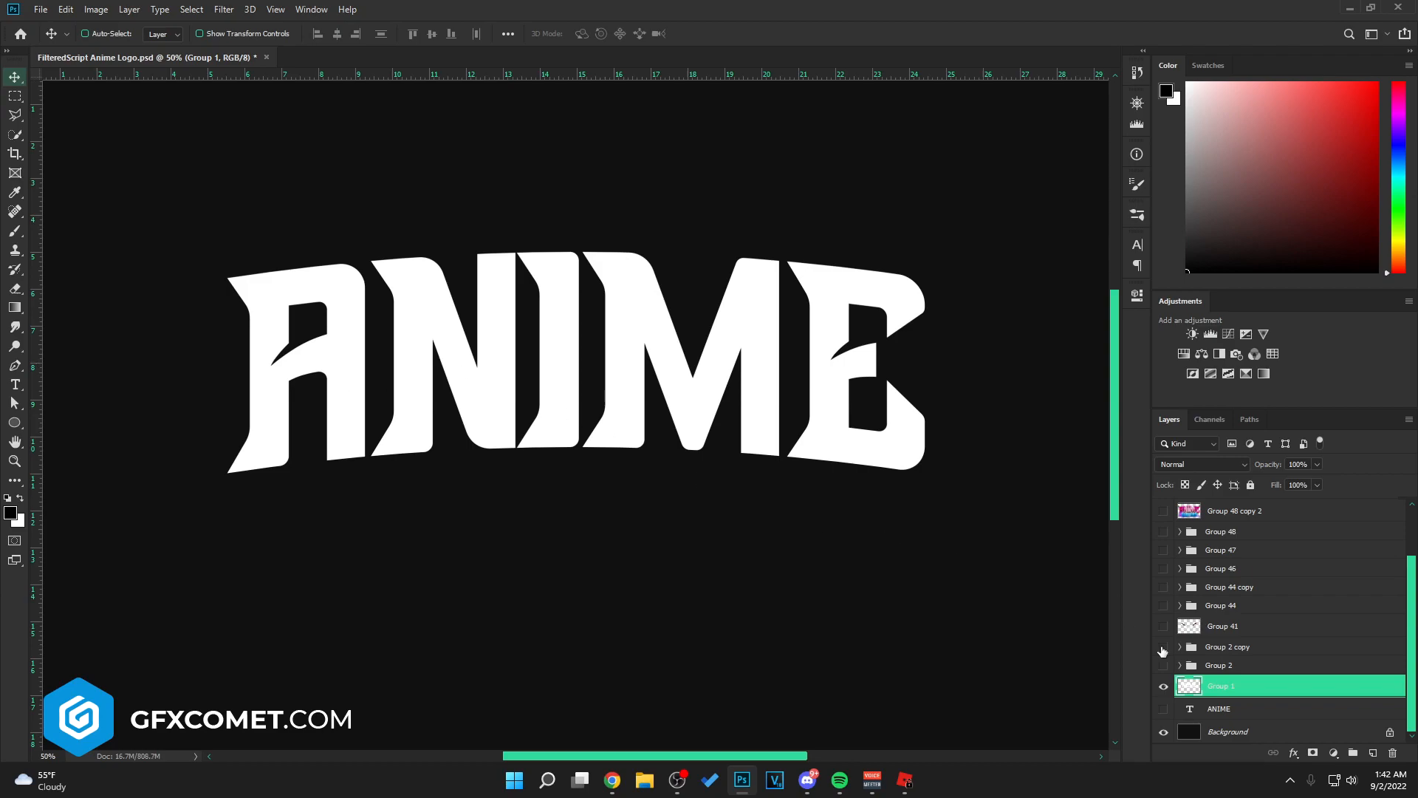
# Step: Hide Group 1, duplicate the ANIME text layer and rasterize the copy
pyautogui.click(1163, 686)
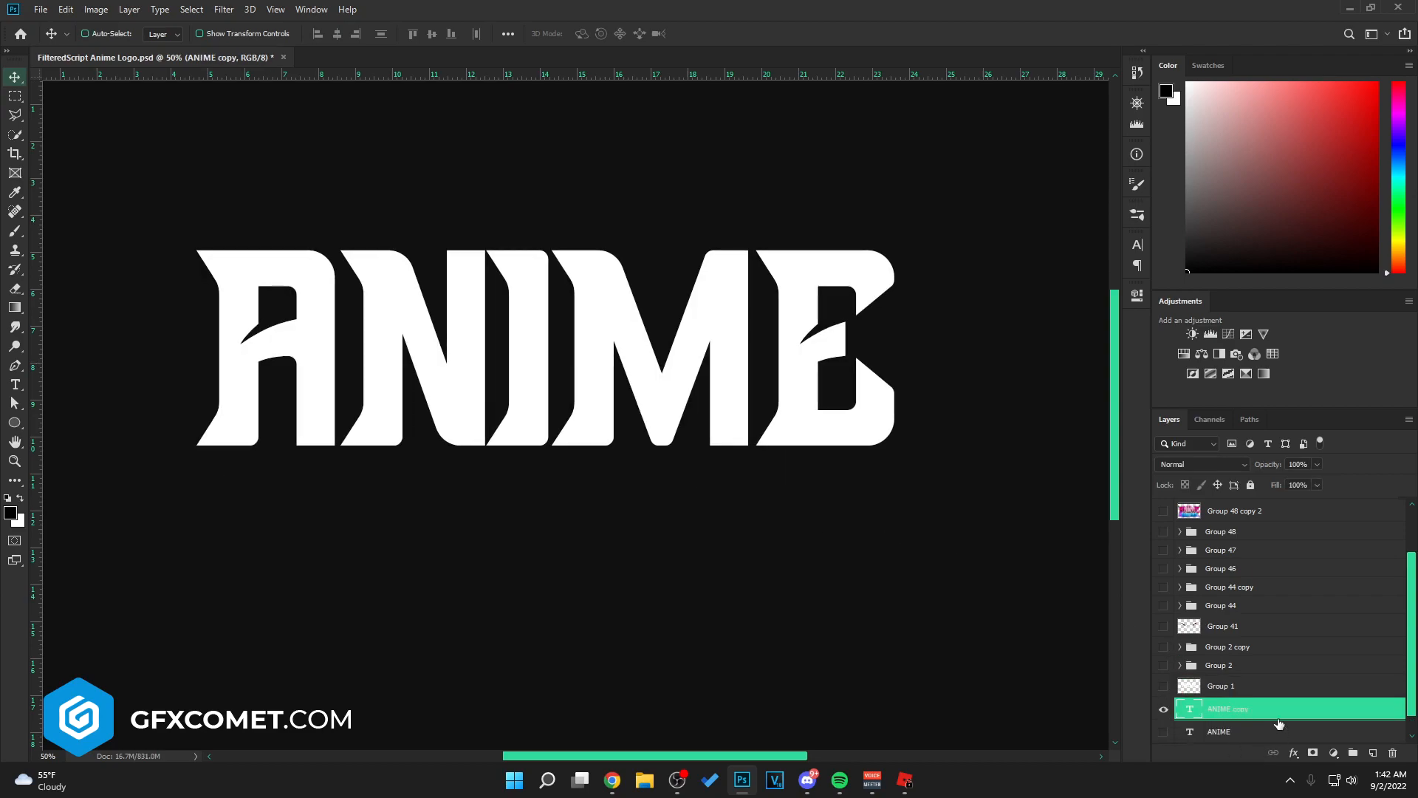
pyautogui.scroll(-1, 1279, 724)
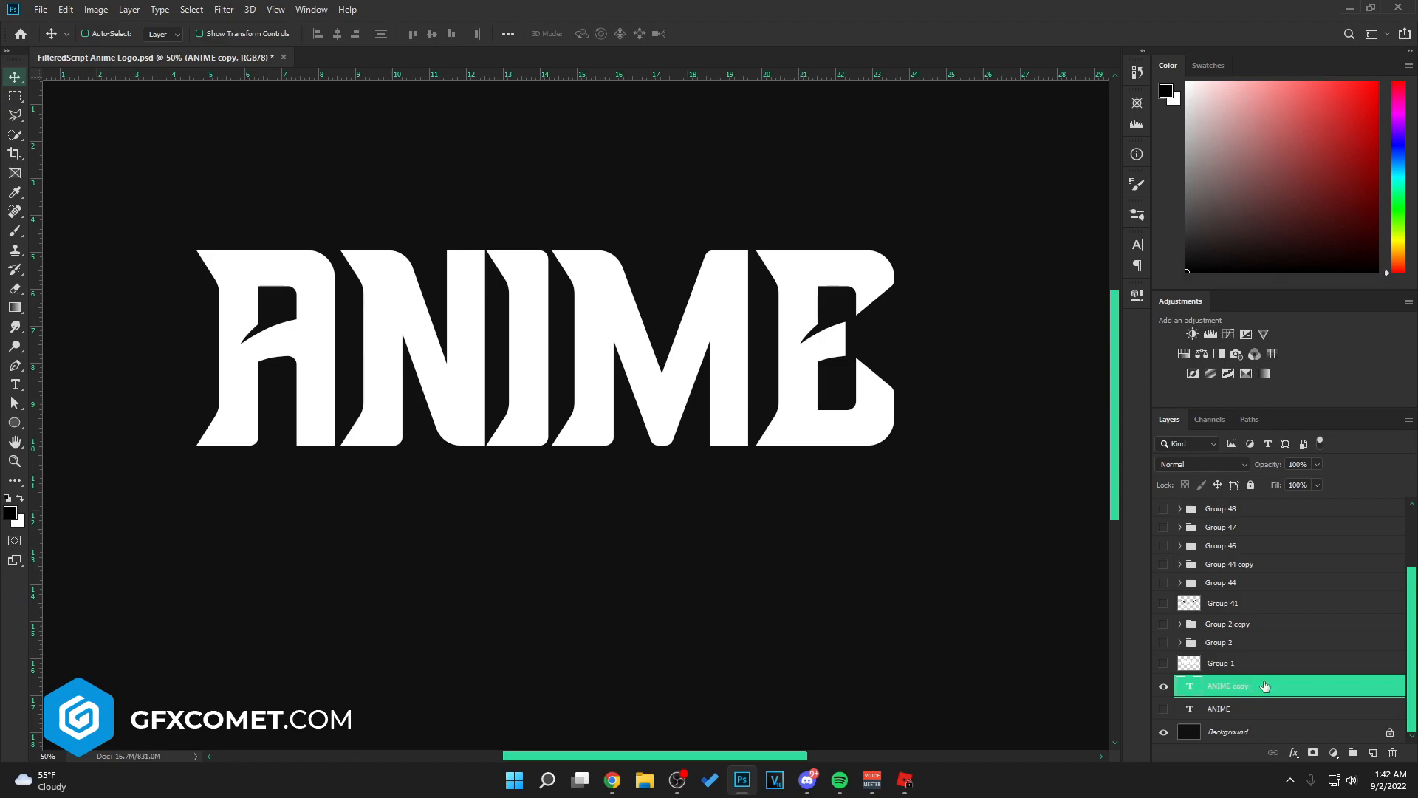
pyautogui.rightClick(1265, 686)
pyautogui.click(1332, 263)
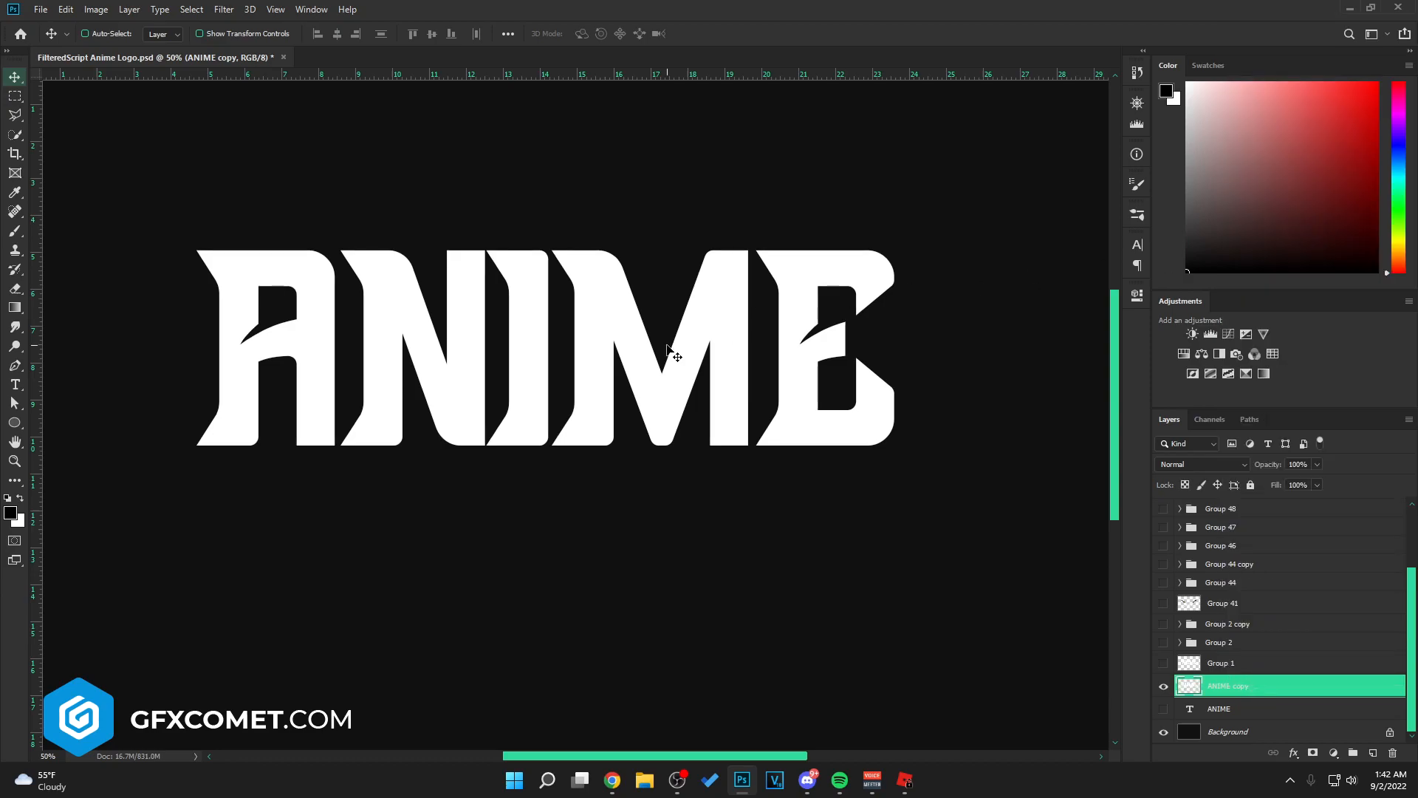
# Step: Warp the rasterized ANIME copy with the Arch style at a bend of about 8.9%
pyautogui.hotkey('ctrl', 't')
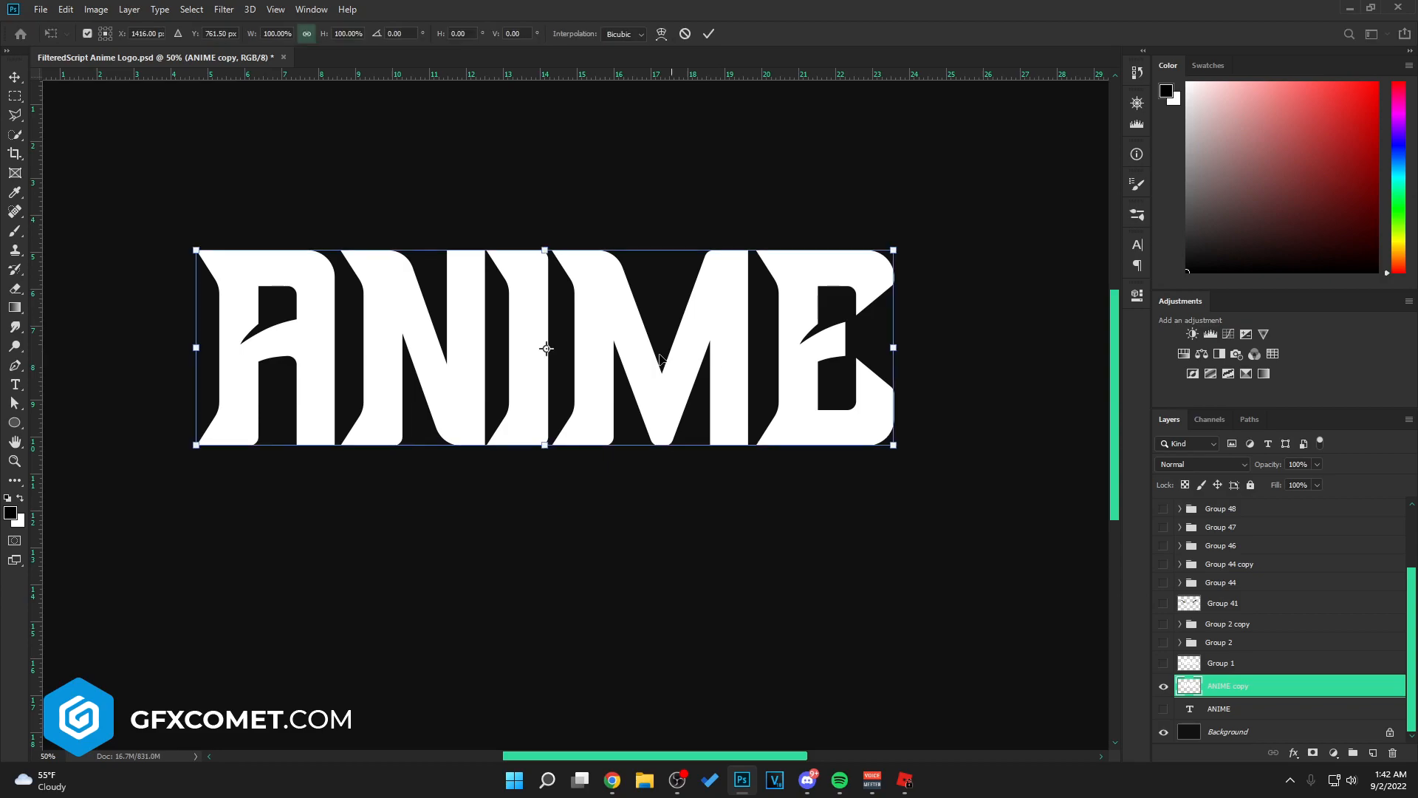
pyautogui.rightClick(465, 394)
pyautogui.click(501, 482)
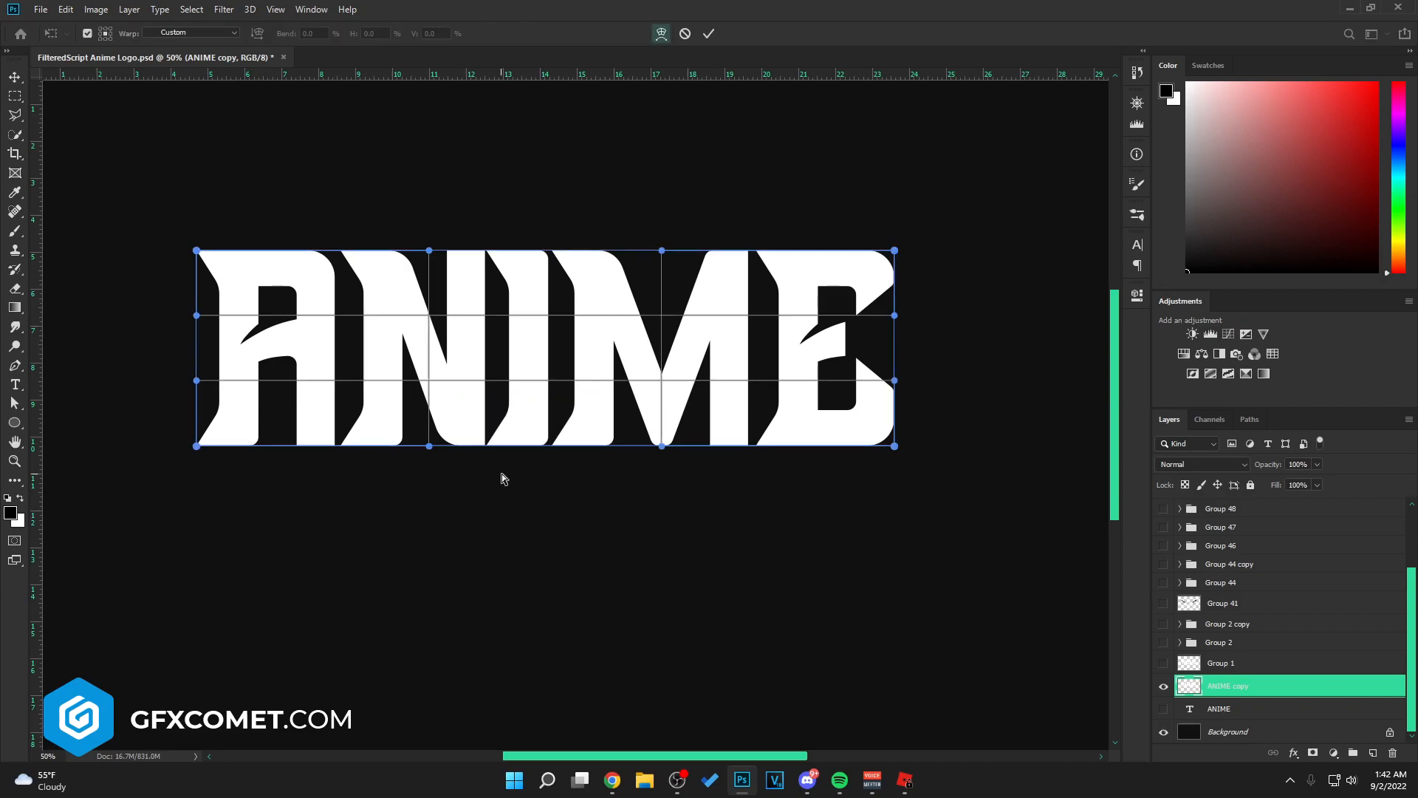
pyautogui.click(184, 34)
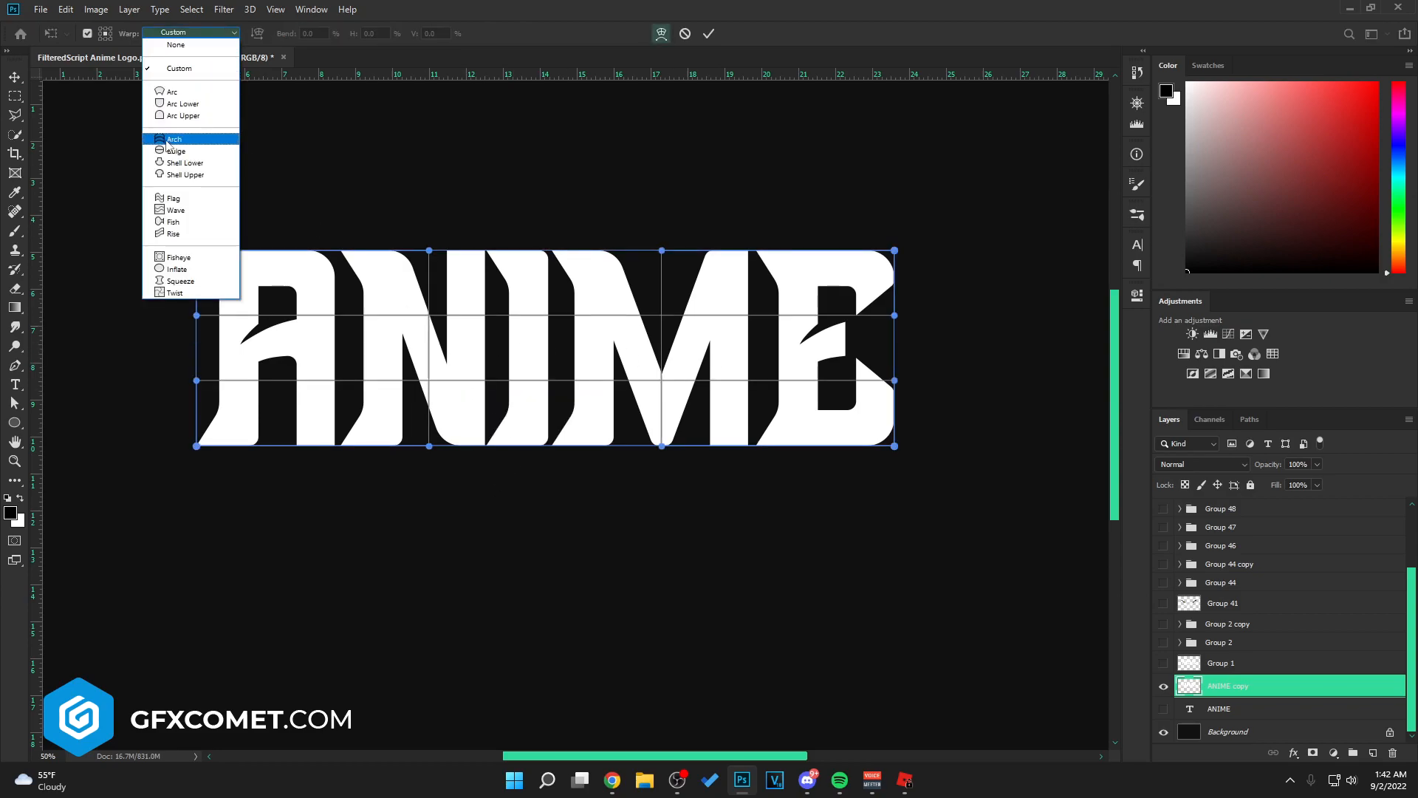
pyautogui.click(175, 140)
pyautogui.moveTo(548, 111); pyautogui.dragTo(609, 229)
pyautogui.press('Return')
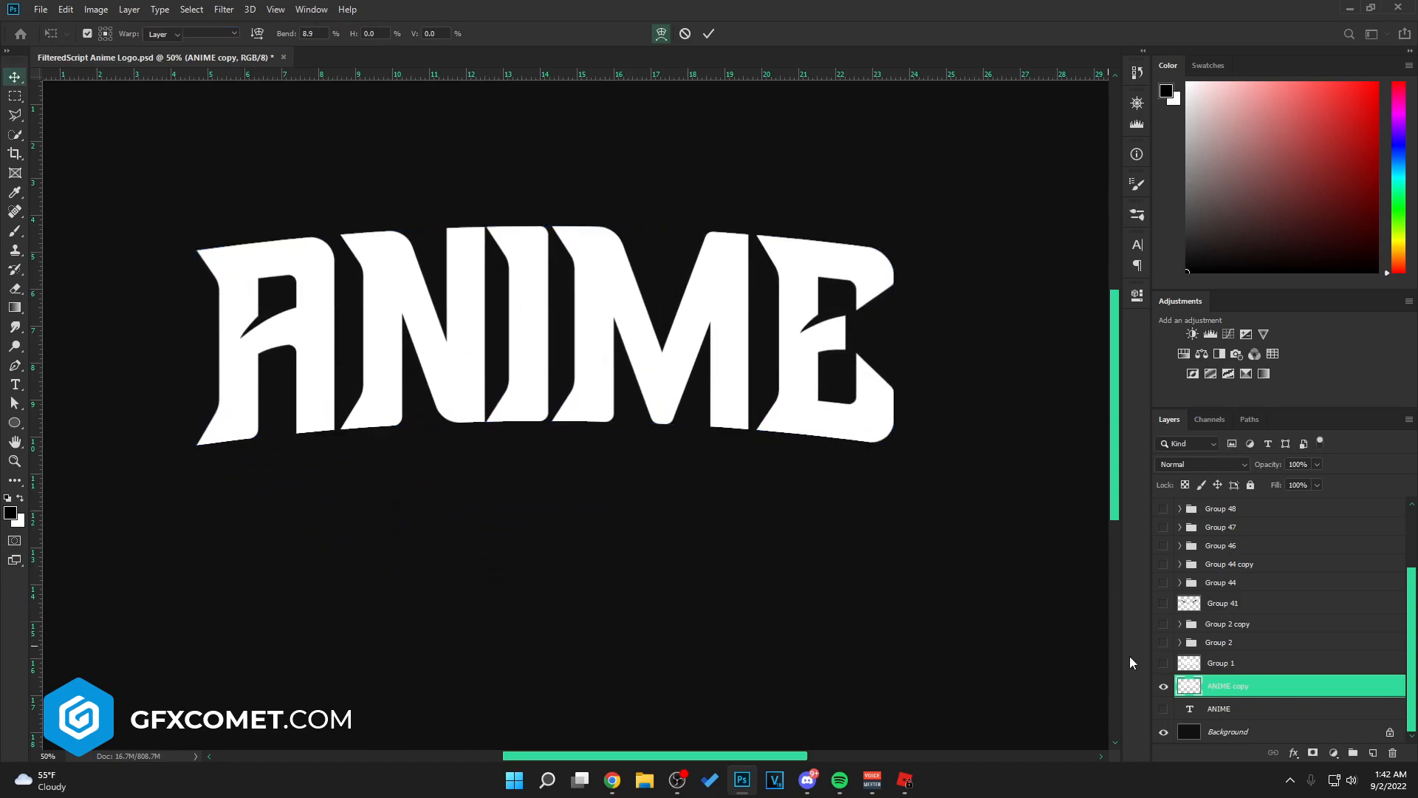
# Step: Hide the flat ANIME copy and Group 1, and show Group 2 with the extruded red lettering
pyautogui.click(1164, 685)
pyautogui.click(1163, 663)
pyautogui.click(1219, 664)
pyautogui.click(1164, 662)
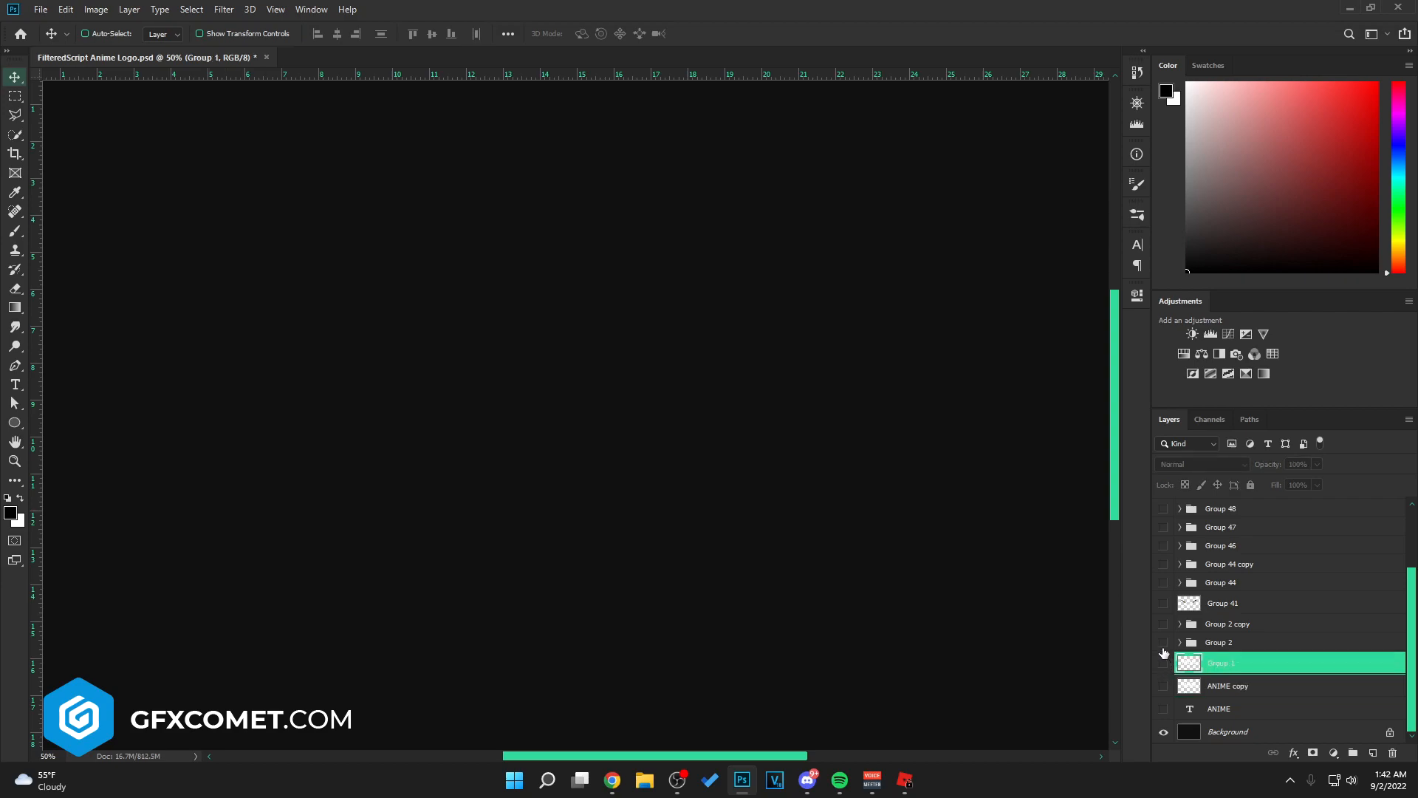
pyautogui.click(1164, 642)
pyautogui.click(1219, 642)
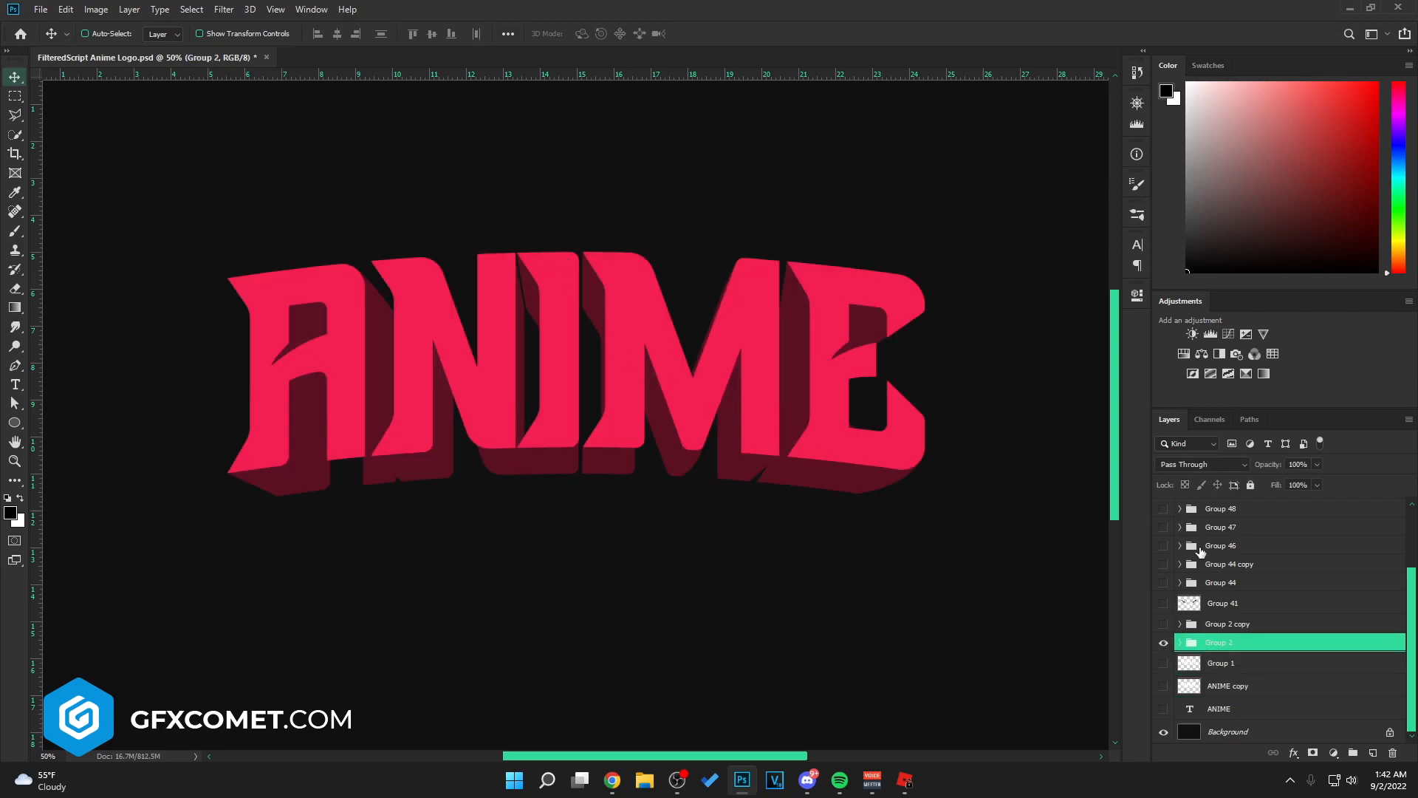
# Step: Examine Group 2's layers by turning the Shape 3 extrusion off and on, and collapse the group
pyautogui.click(1184, 642)
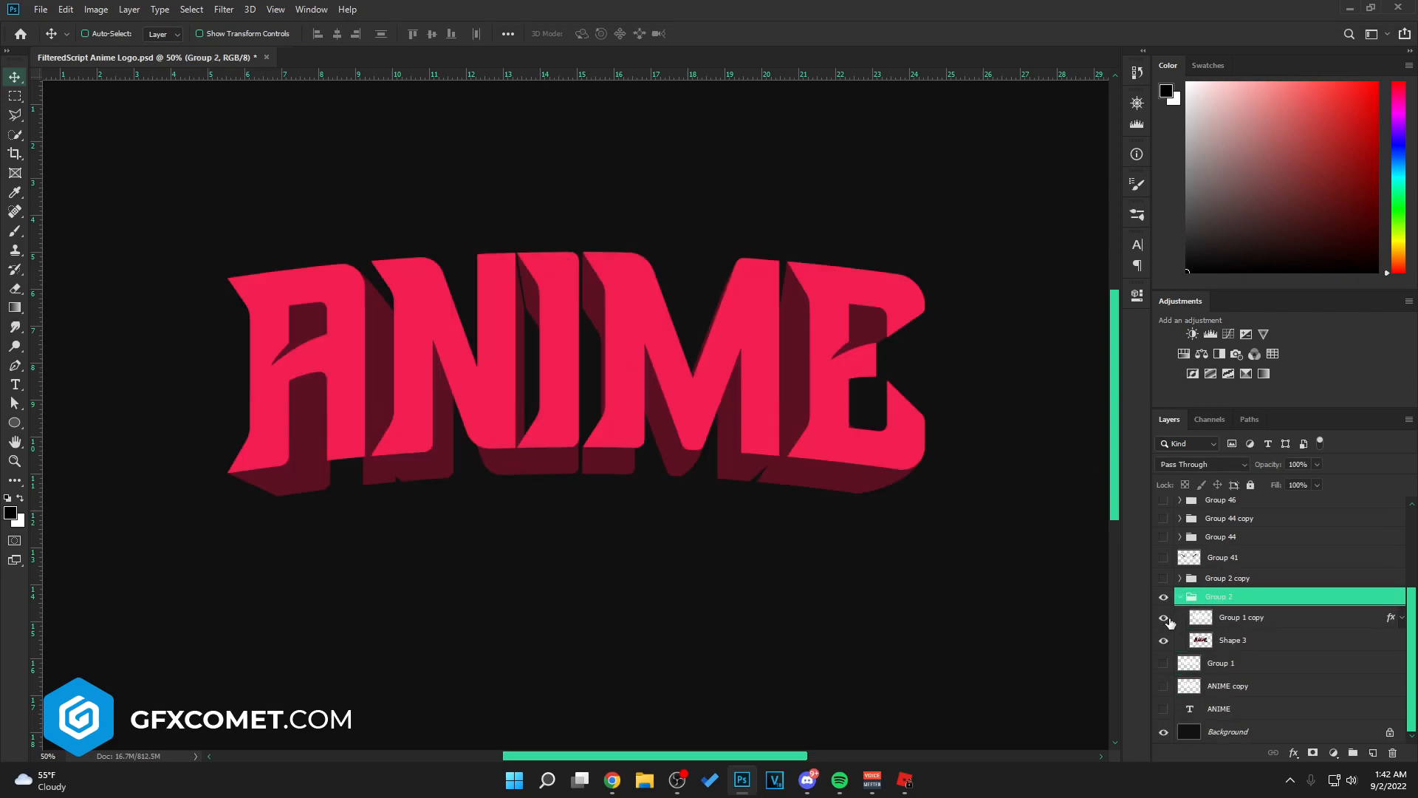
pyautogui.click(1163, 640)
pyautogui.click(1210, 642)
pyautogui.click(1164, 640)
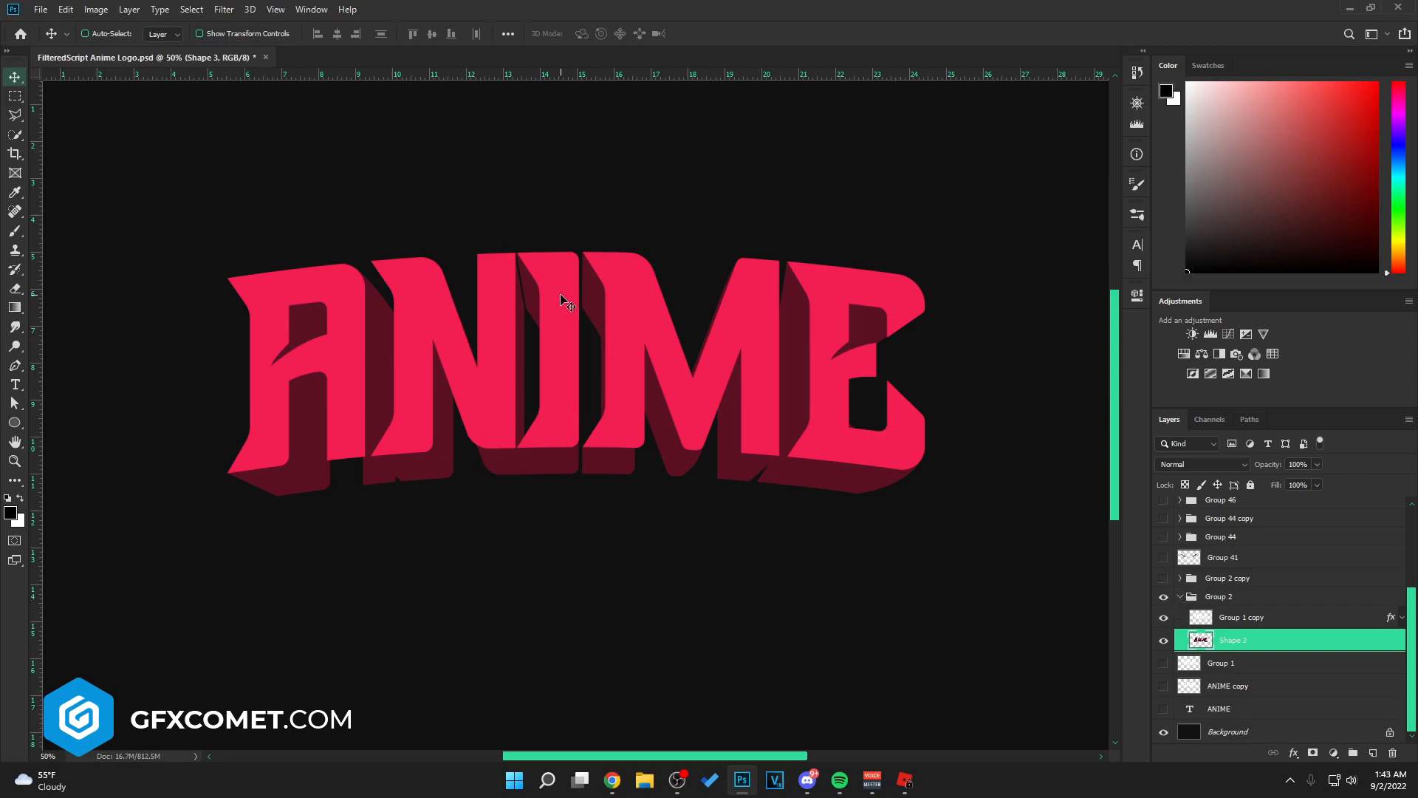
pyautogui.click(1181, 597)
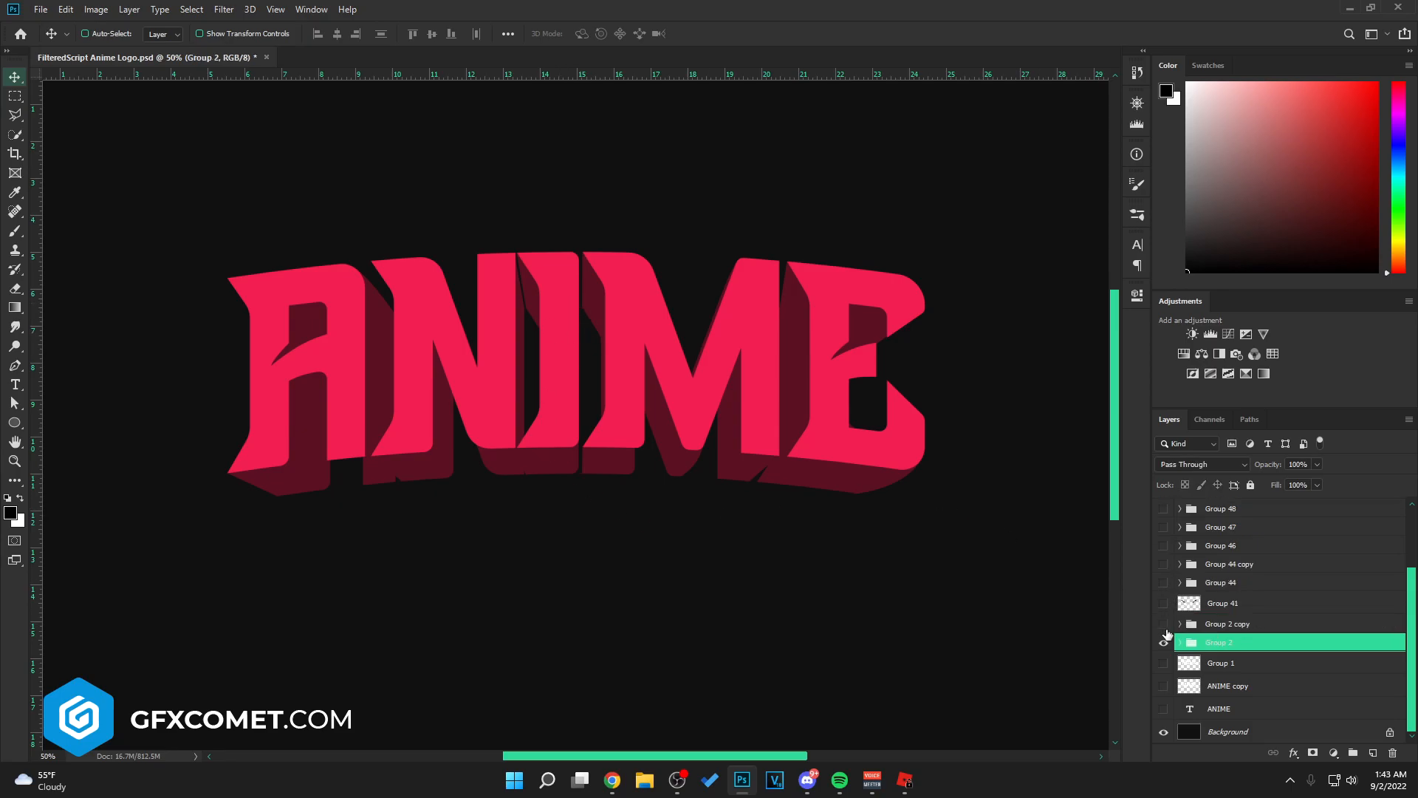
# Step: Hide Group 2, show the full logo in Group 2 copy and expand that group to list its layers
pyautogui.click(1164, 641)
pyautogui.click(1164, 625)
pyautogui.click(1191, 625)
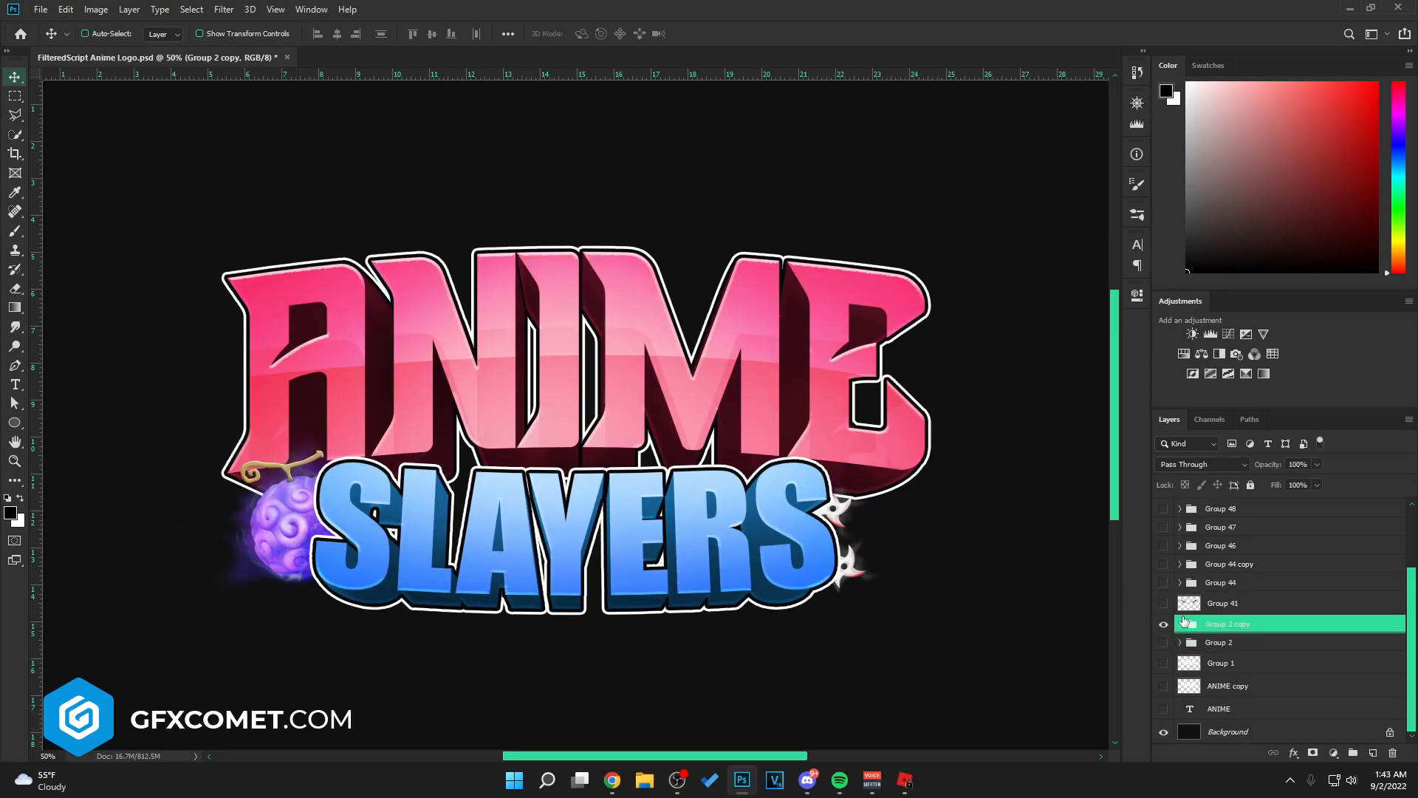
pyautogui.click(1181, 625)
pyautogui.scroll(-2, 1352, 585)
pyautogui.click(1402, 554)
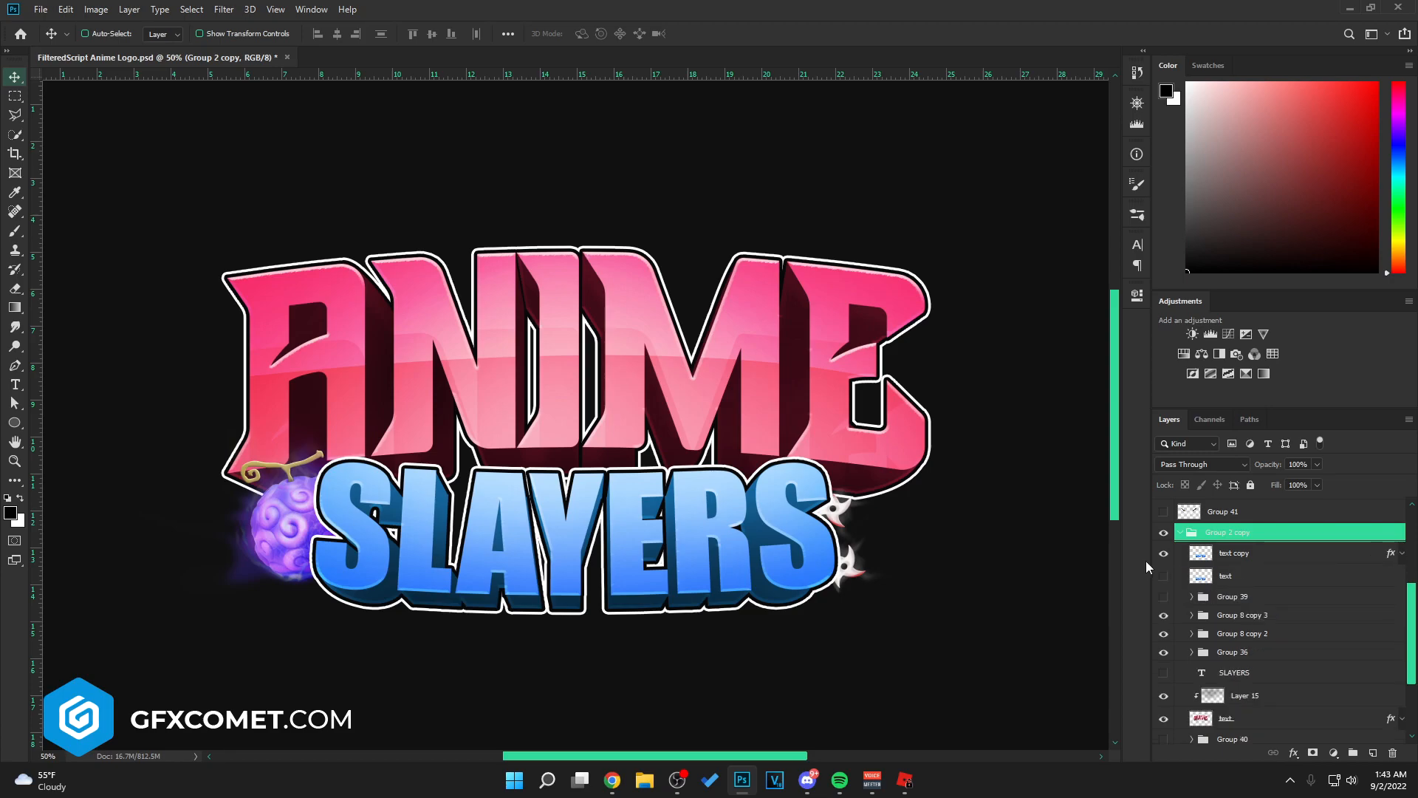
# Step: Hide the SLAYERS lettering, the fruit and shuriken groups, and the outlined ANIME layer with its clipped Layer 15
pyautogui.click(1164, 614)
pyautogui.click(1164, 633)
pyautogui.click(1163, 652)
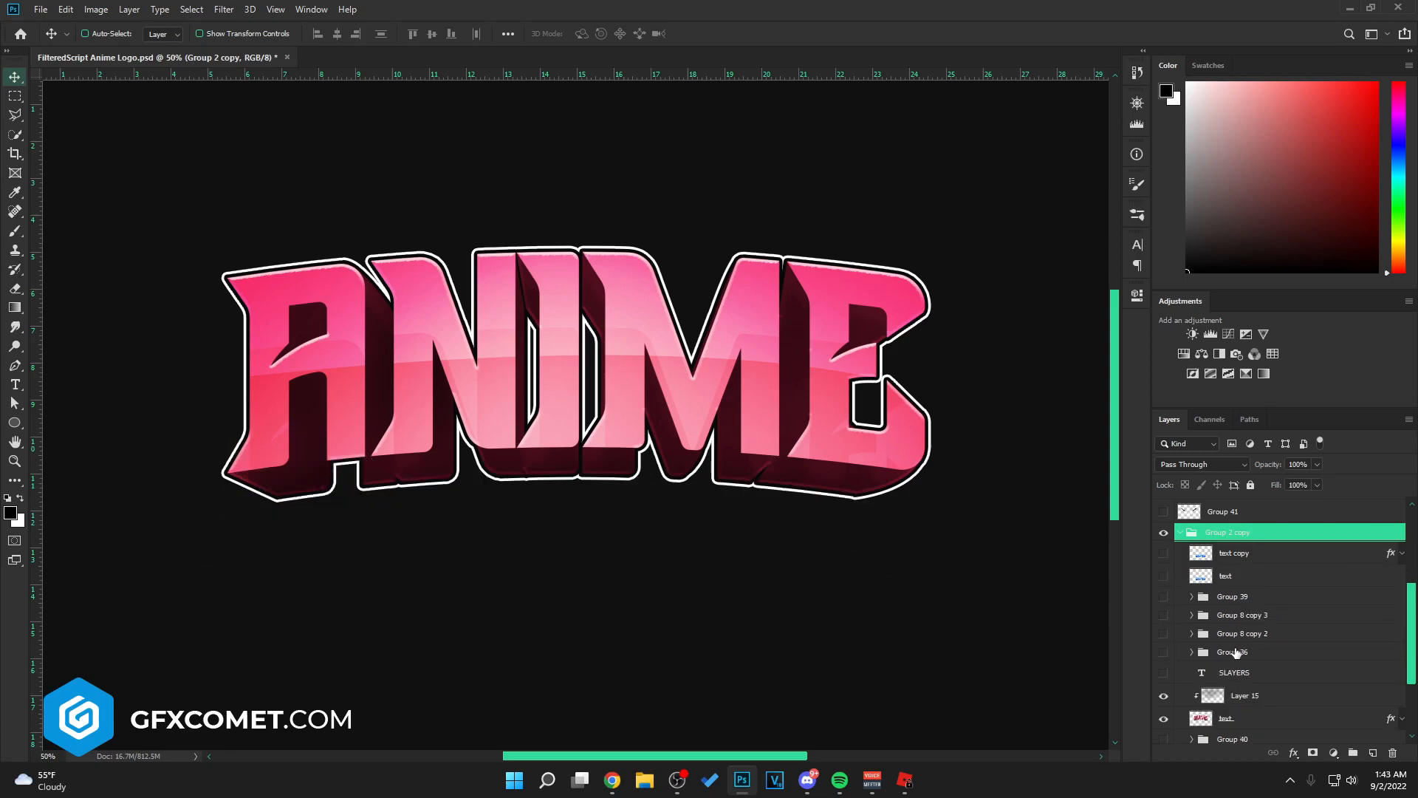
pyautogui.scroll(-3, 1166, 623)
pyautogui.click(1163, 622)
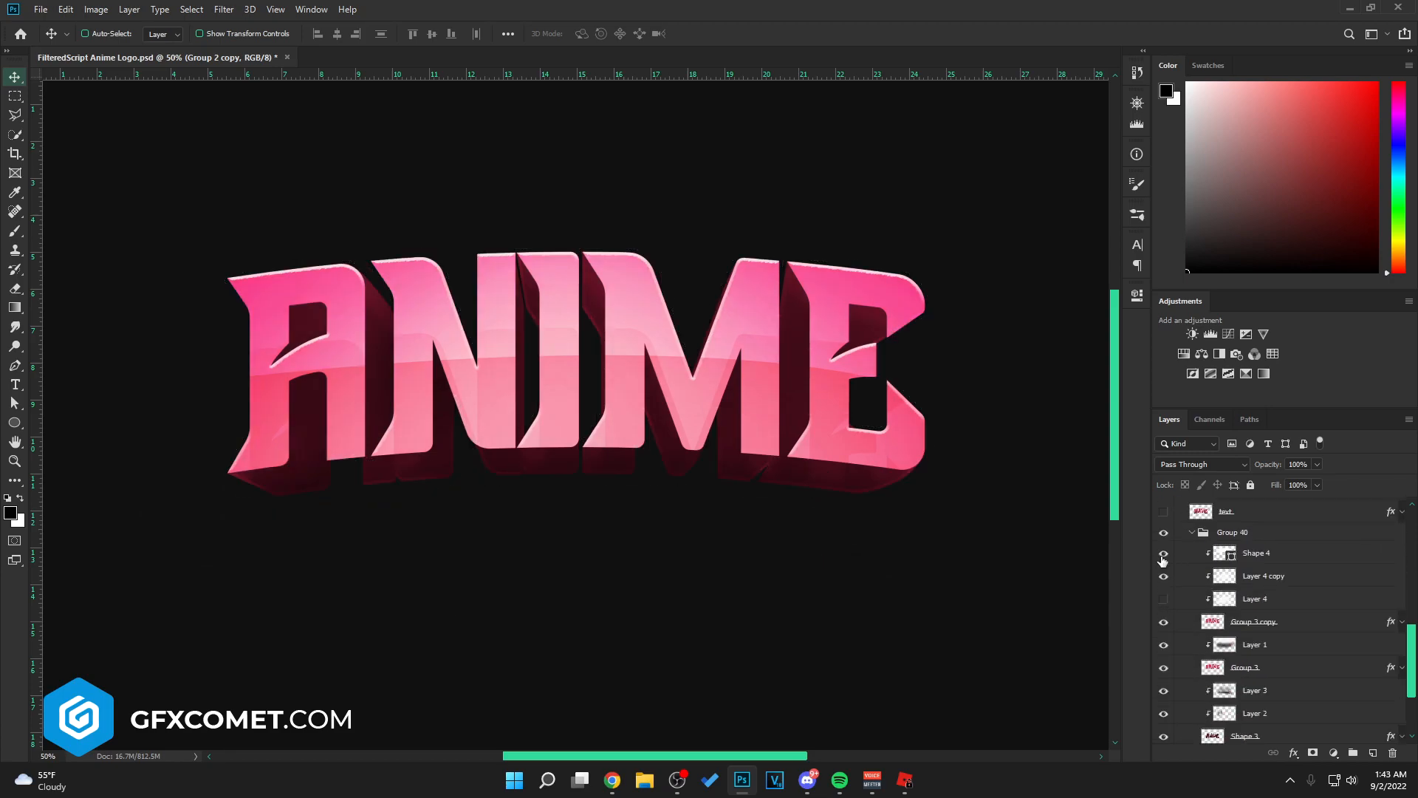
# Step: Hide the clipped shading layers Shape 4, Layer 4 copy, Layer 4, Layer 1, Layer 3 and Layer 2 in Group 40
pyautogui.click(1163, 554)
pyautogui.click(1164, 576)
pyautogui.click(1164, 598)
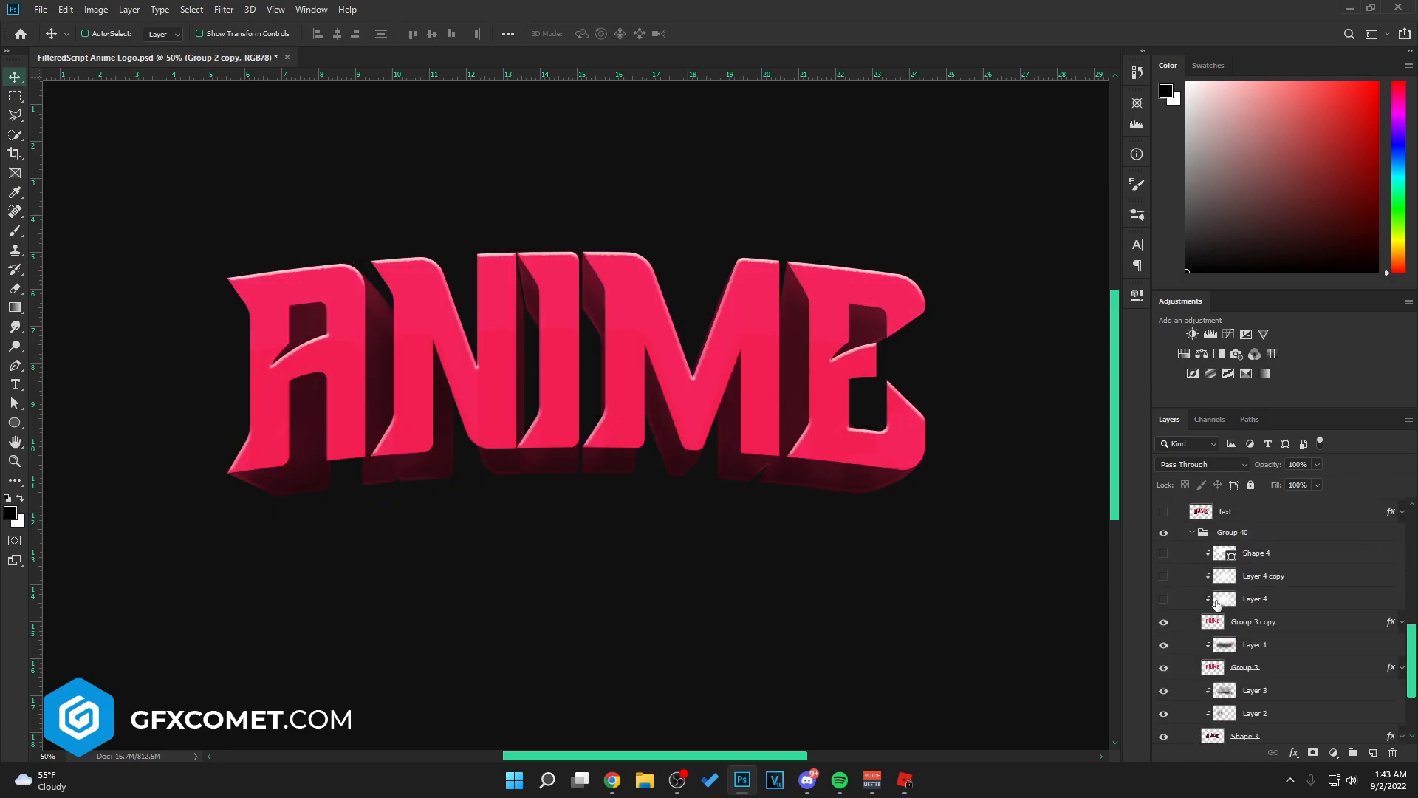
pyautogui.scroll(-2, 1171, 595)
pyautogui.click(1164, 598)
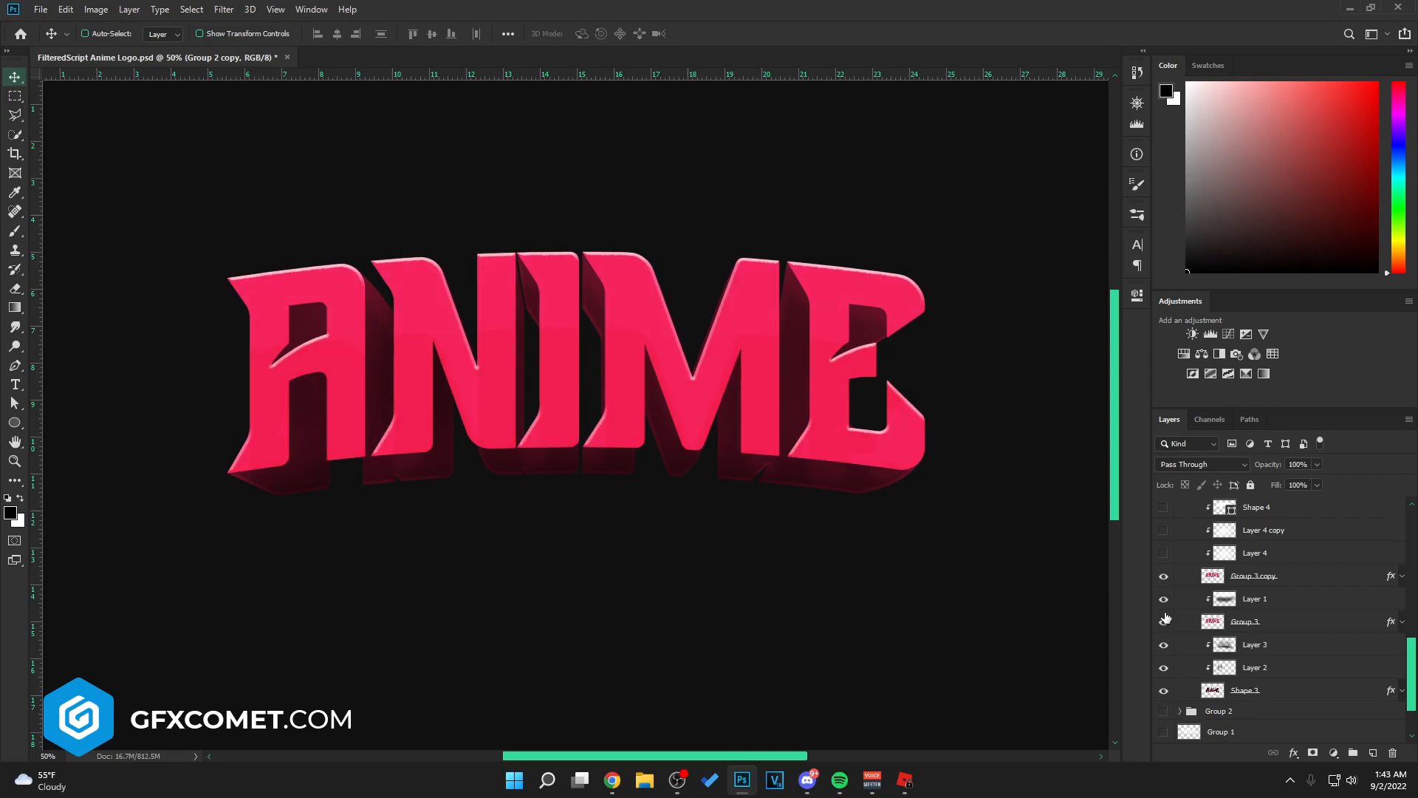
pyautogui.click(1164, 667)
pyautogui.scroll(-1, 1233, 650)
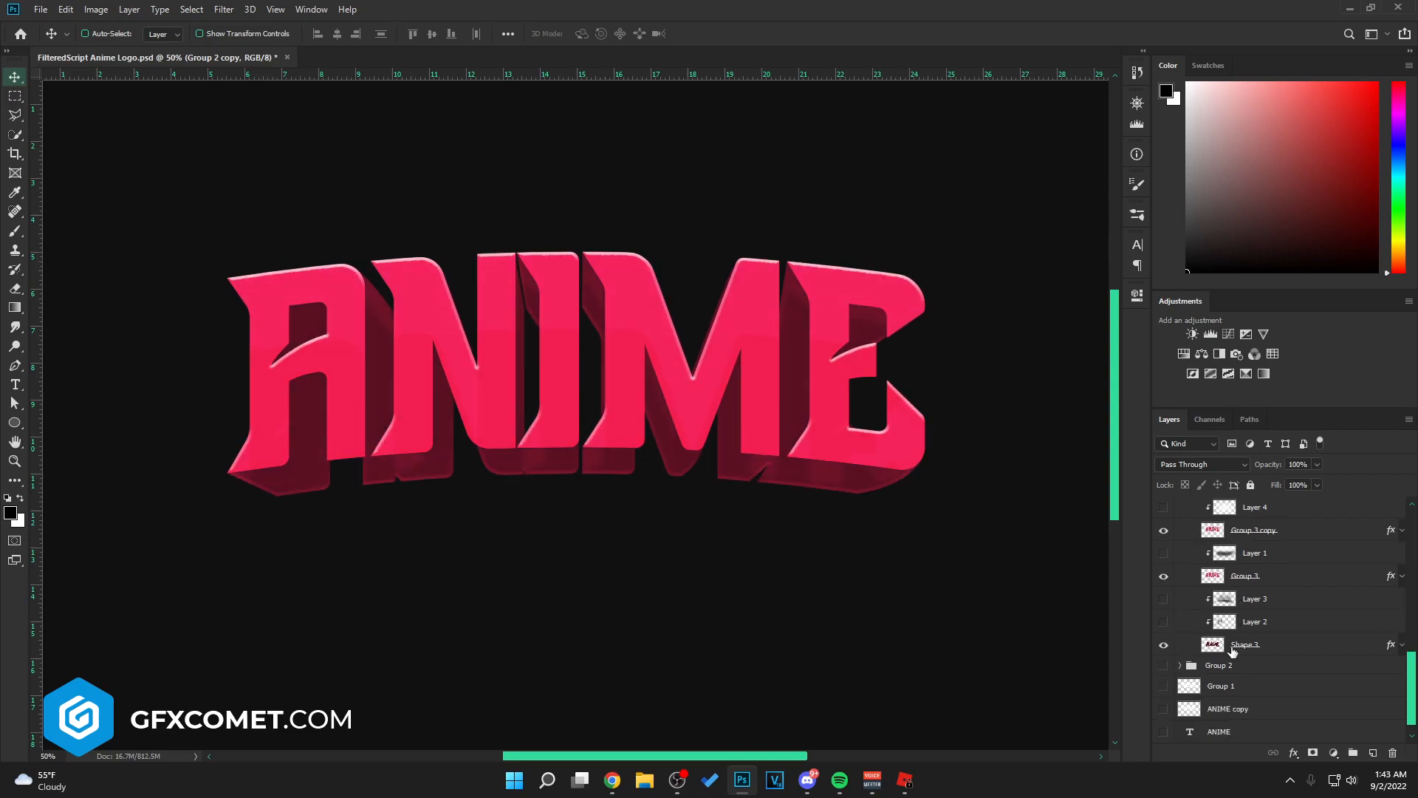
# Step: Examine what Shape 3 and Group 3 copy contribute to the ANIME lettering by toggling their visibility
pyautogui.click(1164, 645)
pyautogui.scroll(2, 1212, 623)
pyautogui.click(1164, 603)
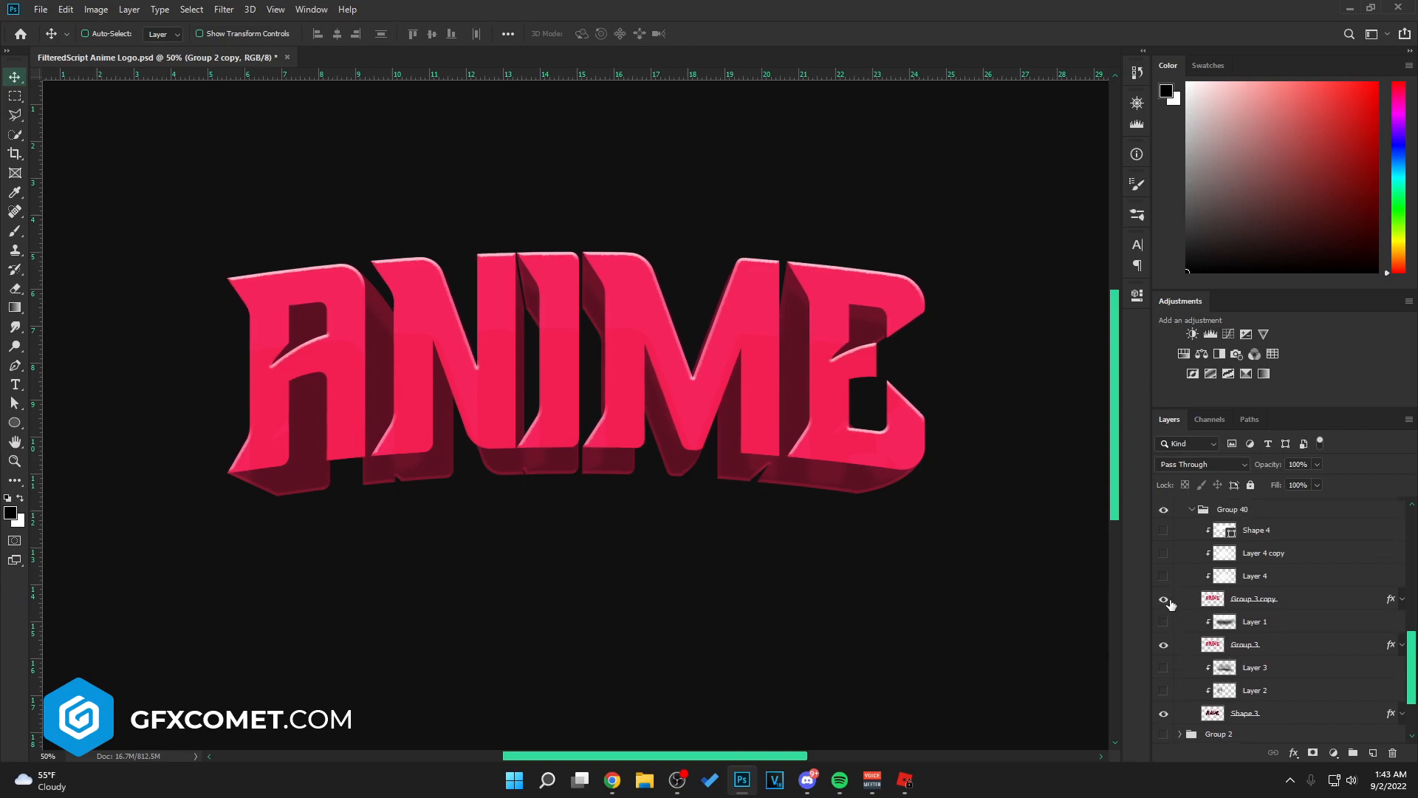
pyautogui.scroll(5, 1197, 620)
pyautogui.scroll(-4, 1218, 633)
pyautogui.scroll(-1, 1180, 632)
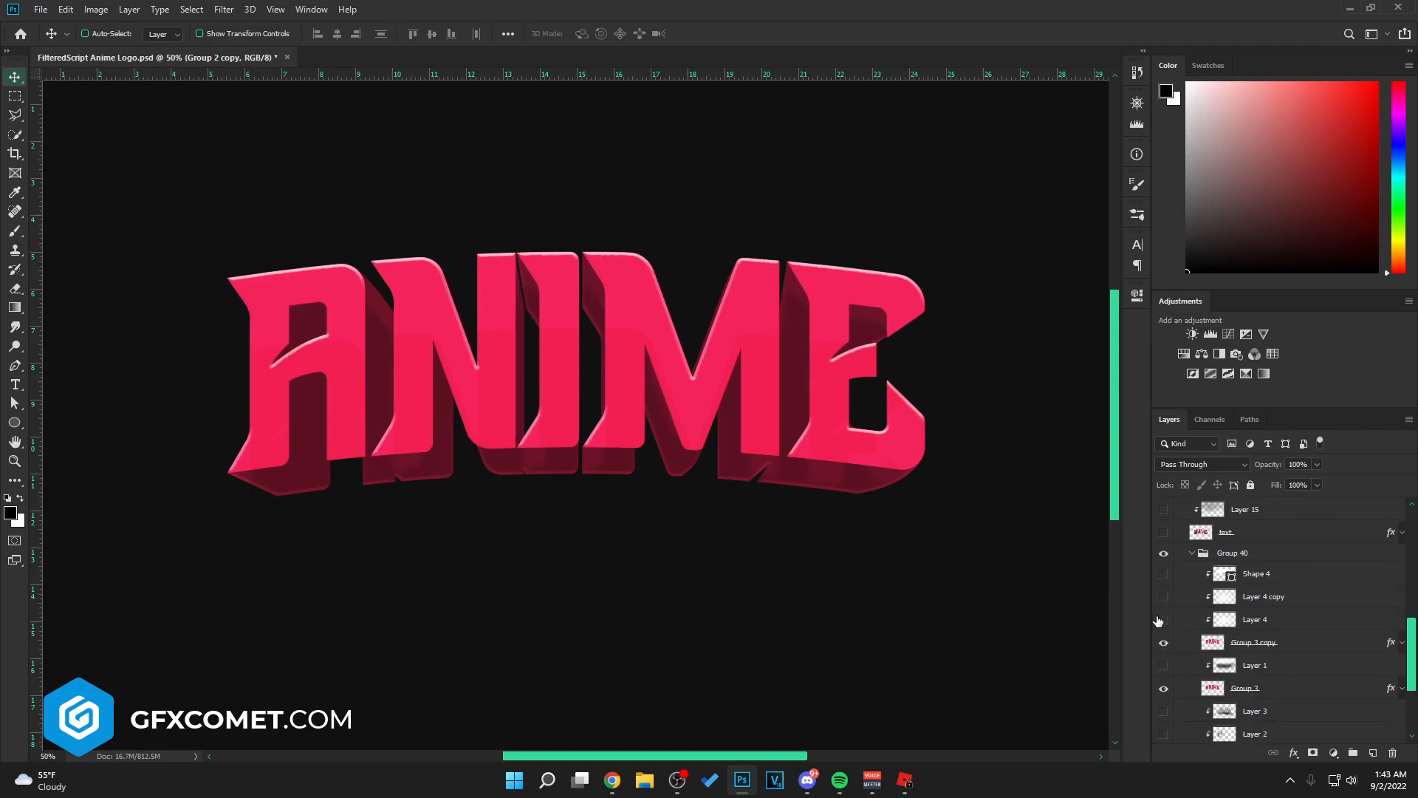
# Step: Show the highlight layers Layer 4, Layer 4 copy and Shape 4 on the ANIME lettering
pyautogui.click(1163, 620)
pyautogui.click(1225, 620)
pyautogui.click(1163, 597)
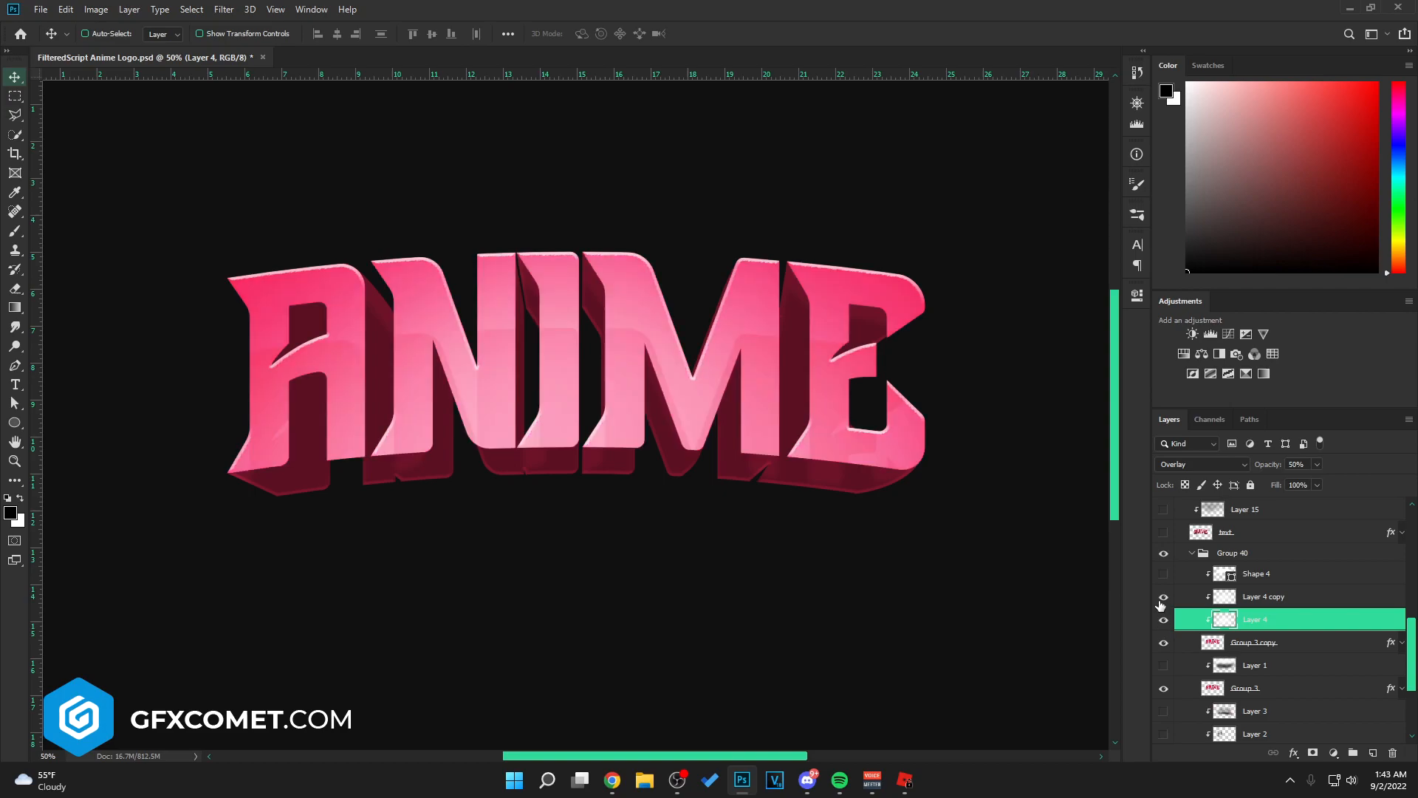
pyautogui.click(1164, 575)
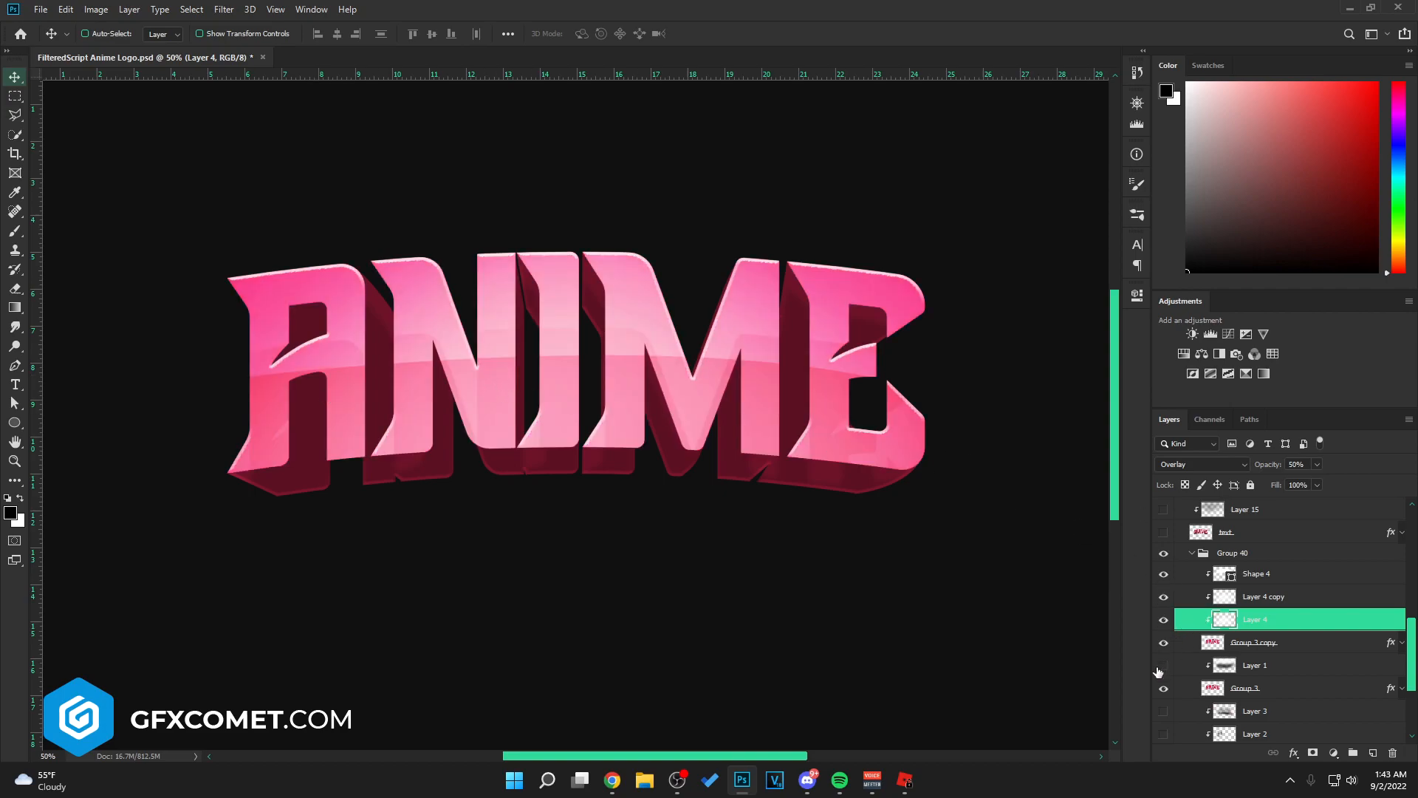
# Step: Show the shading layers Layer 1, Layer 3 and Layer 2, and collapse Group 40
pyautogui.click(1276, 668)
pyautogui.scroll(-3, 1276, 668)
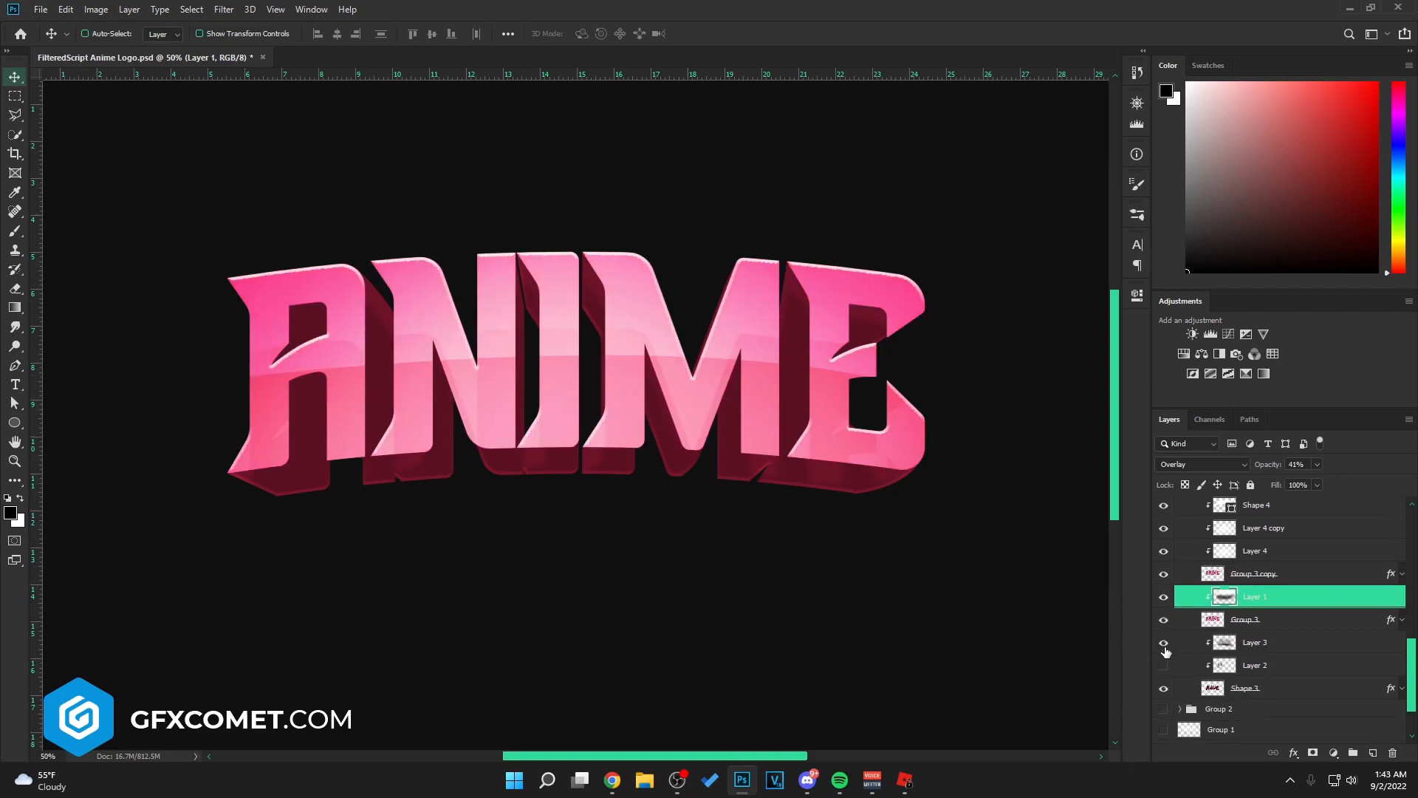
pyautogui.click(1163, 664)
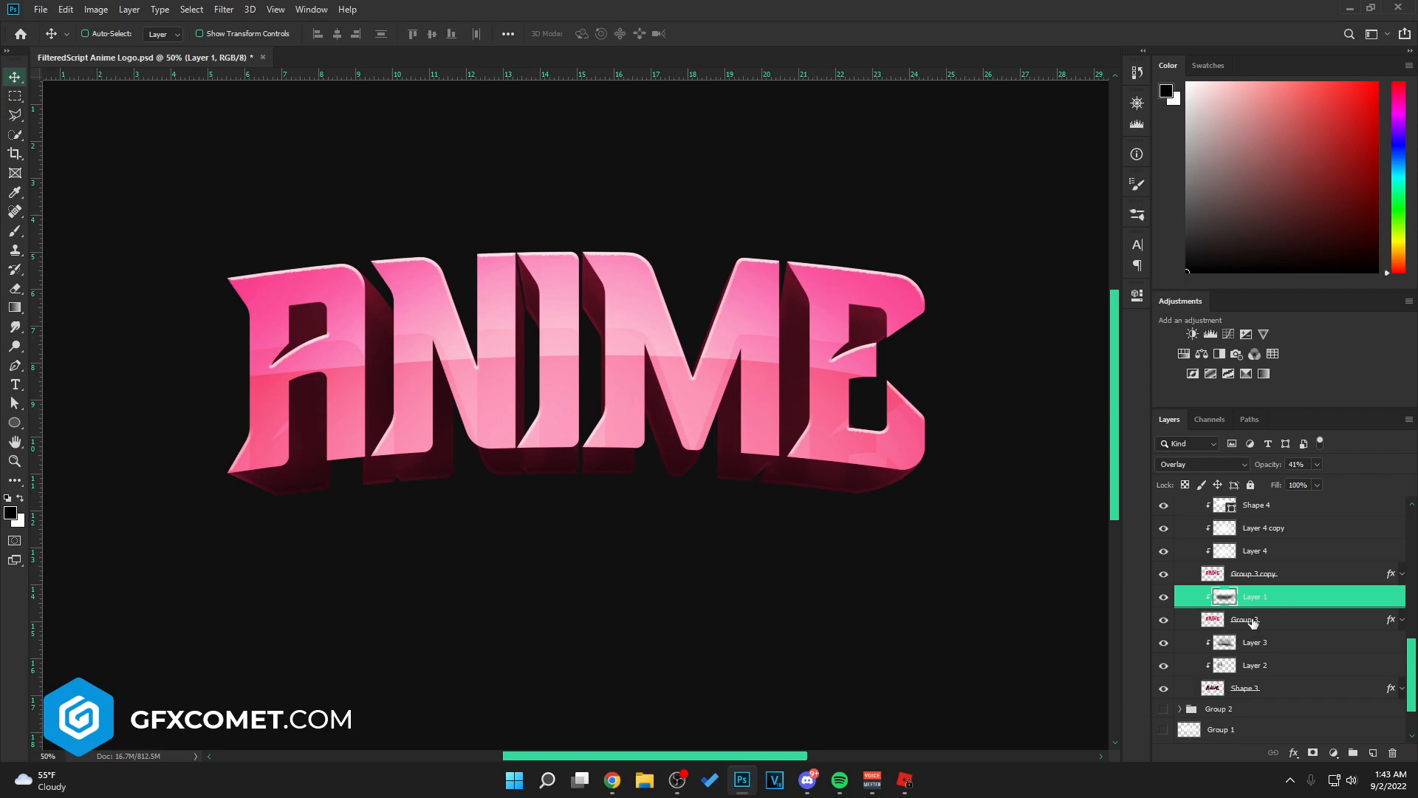
pyautogui.scroll(5, 1254, 622)
pyautogui.click(1191, 645)
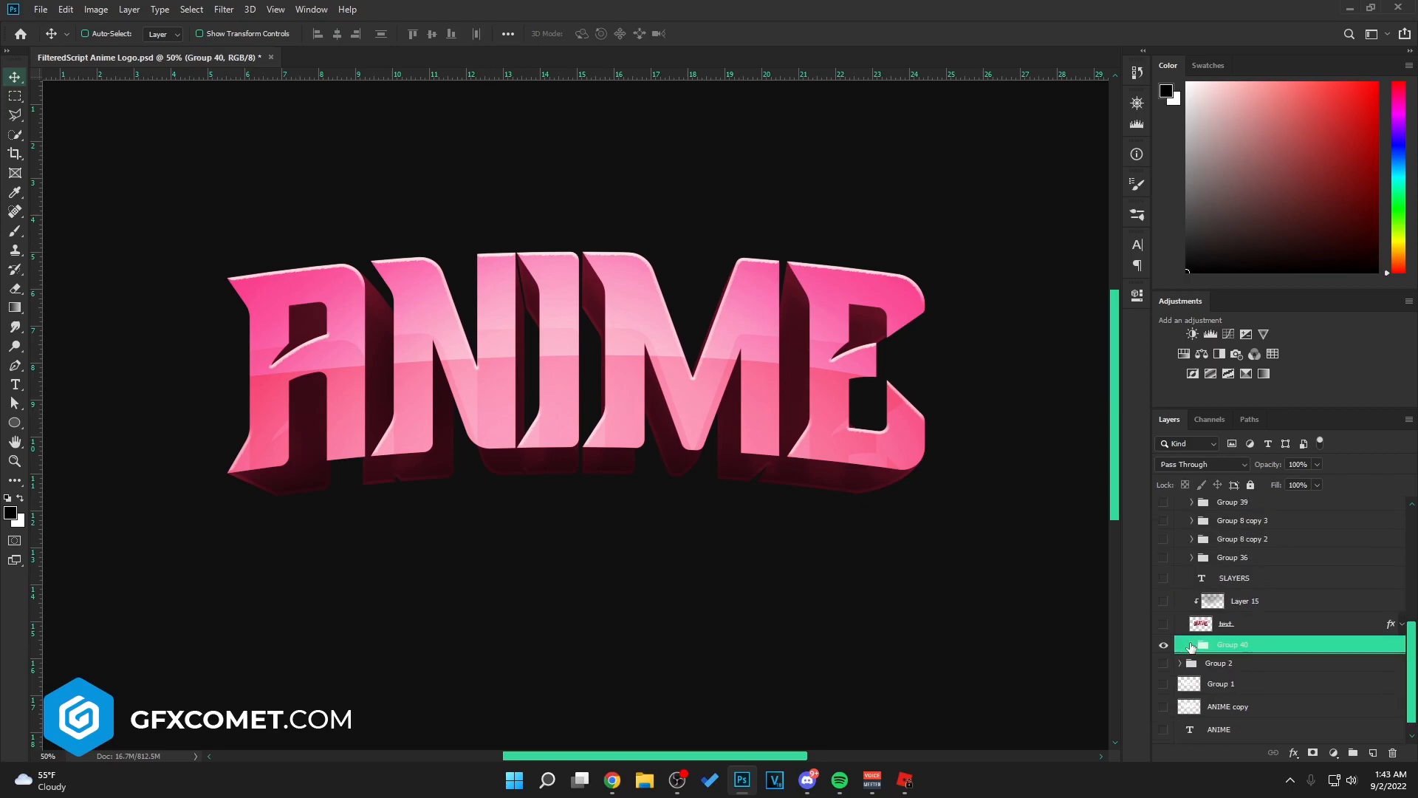
# Step: Show the outlined ANIME text layer above Group 40 together with its clipped Overlay layer, Layer 15
pyautogui.click(1164, 624)
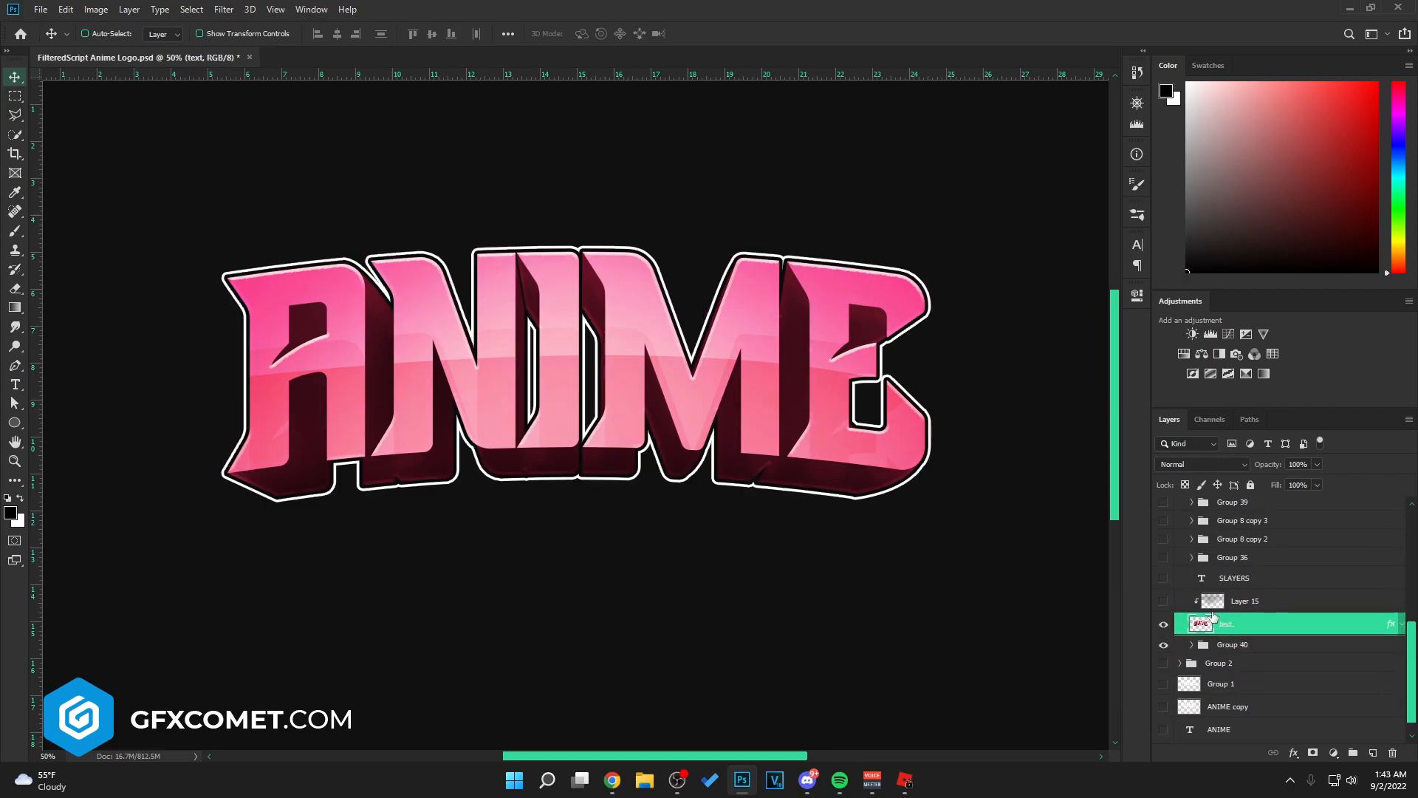
pyautogui.click(1164, 600)
pyautogui.click(1228, 600)
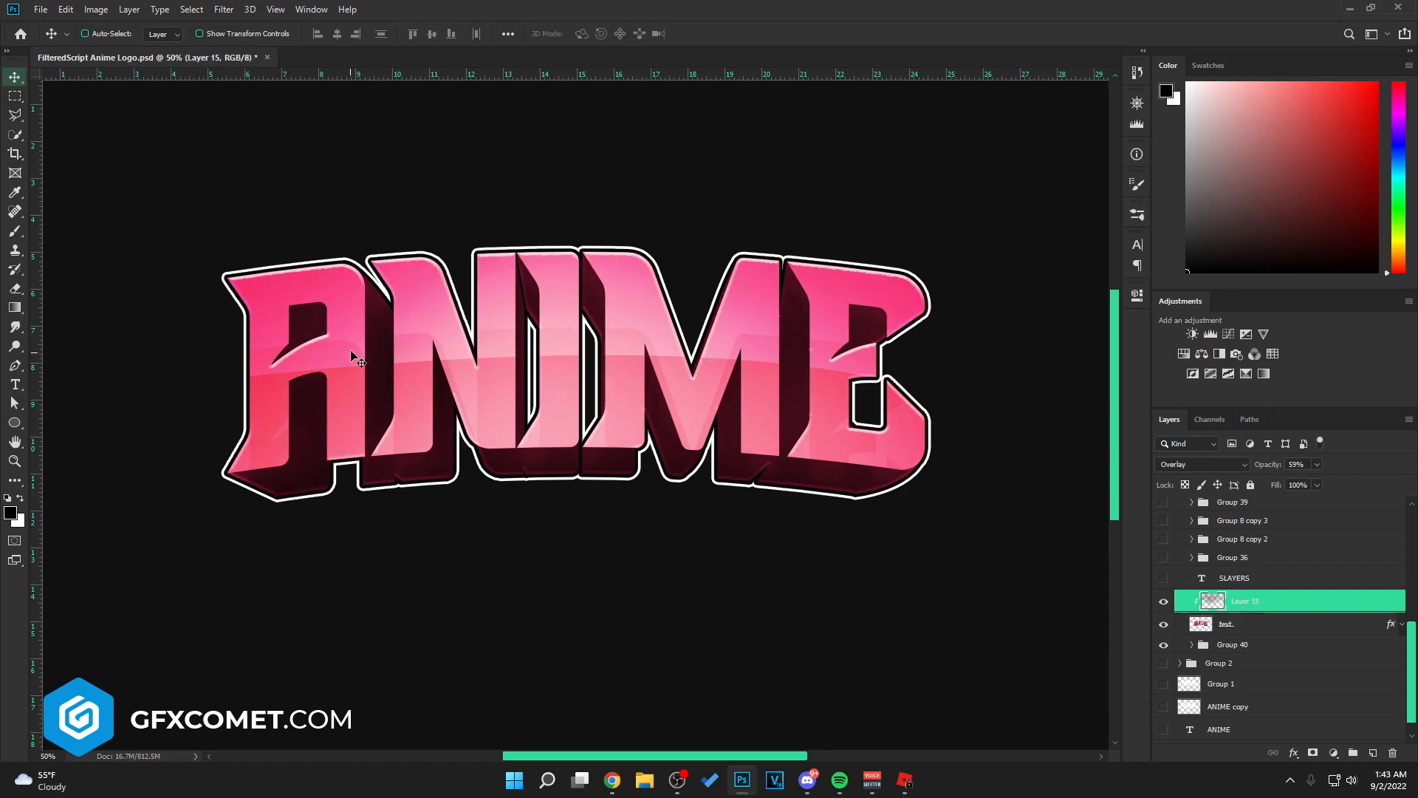
# Step: Preview the plain white SLAYERS text layer below ANIME and hide it again
pyautogui.click(1164, 578)
pyautogui.click(1234, 577)
pyautogui.scroll(1, 1174, 659)
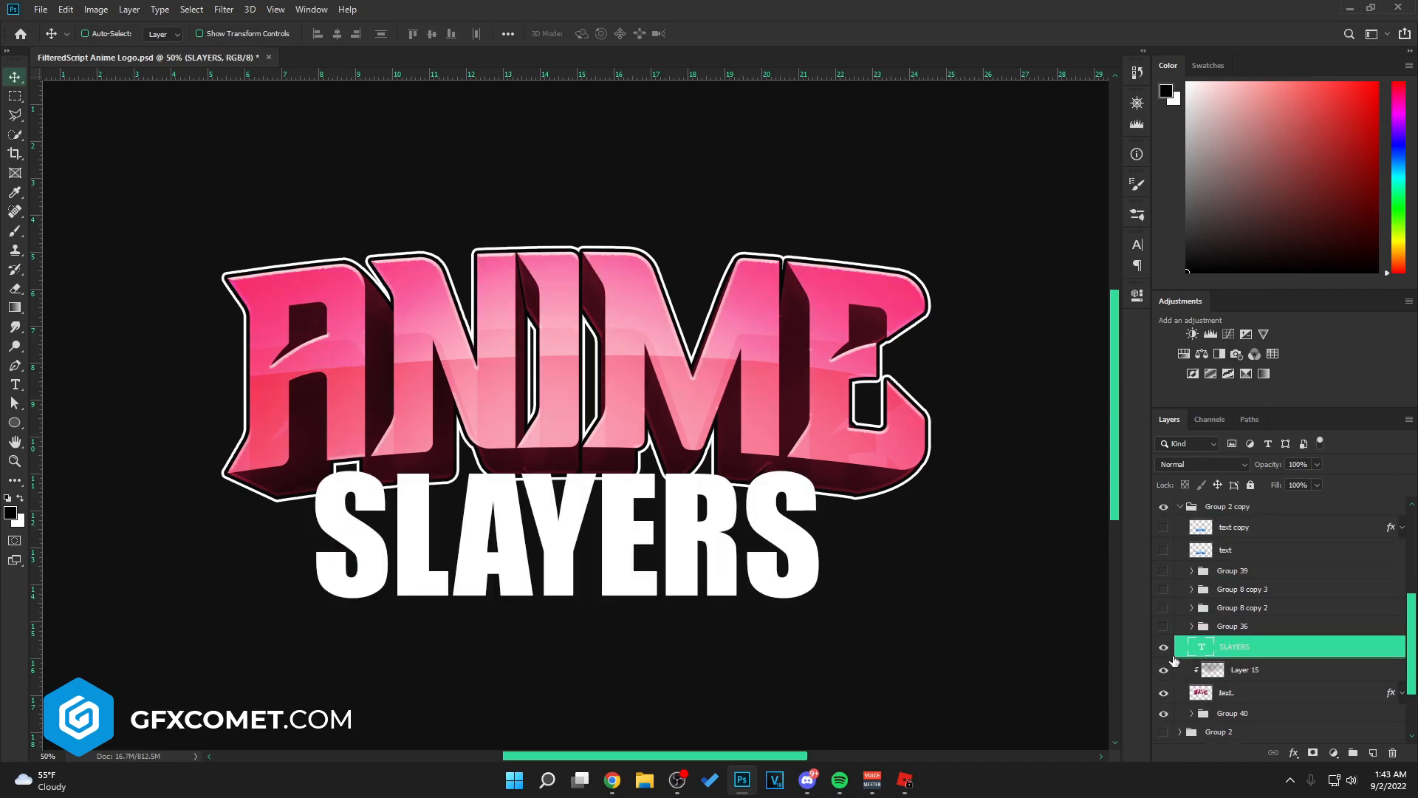
pyautogui.click(1163, 647)
# Step: Show the purple fruit in Group 36, both shuriken groups, Group 39 and the blue SLAYERS text layer
pyautogui.click(1164, 626)
pyautogui.click(1227, 625)
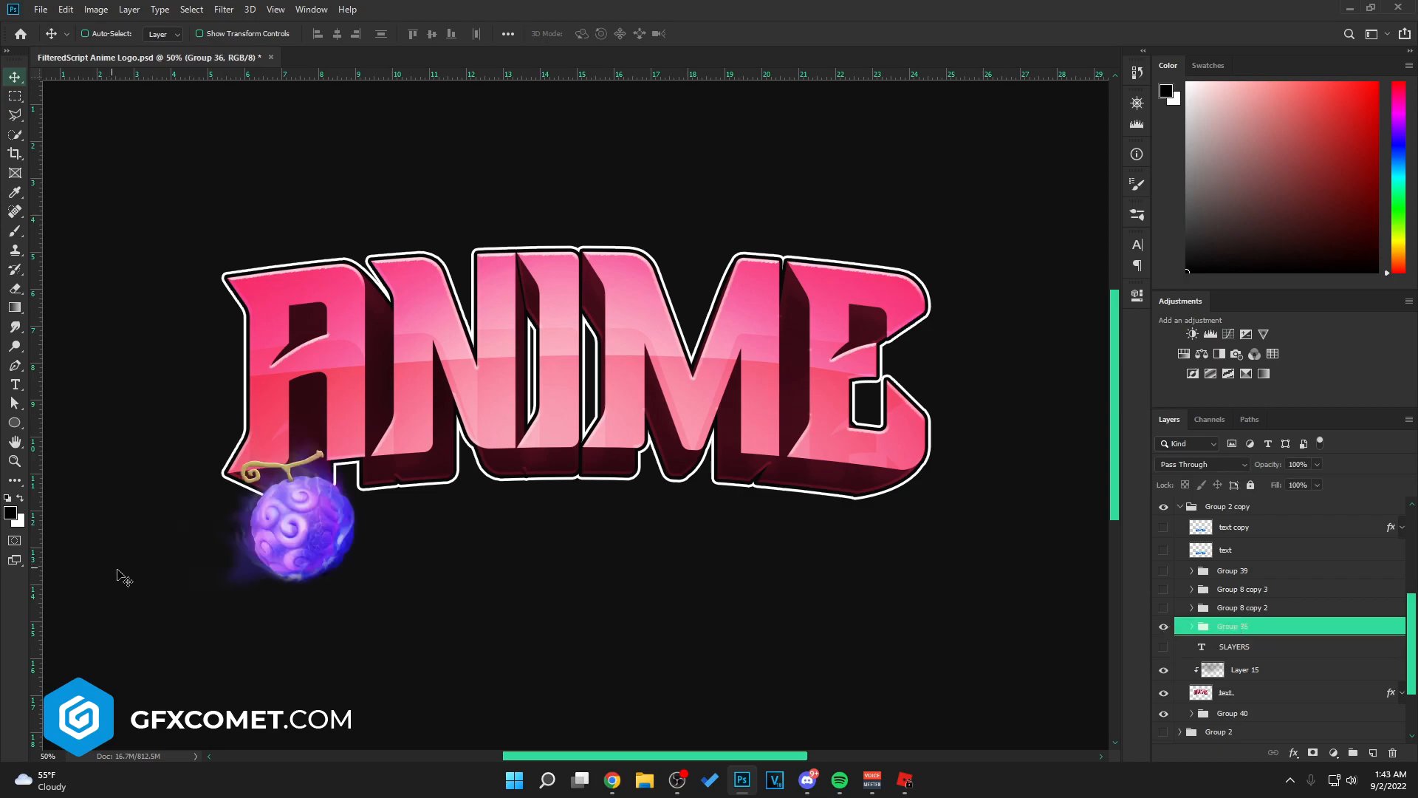
pyautogui.click(1164, 625)
pyautogui.click(1163, 608)
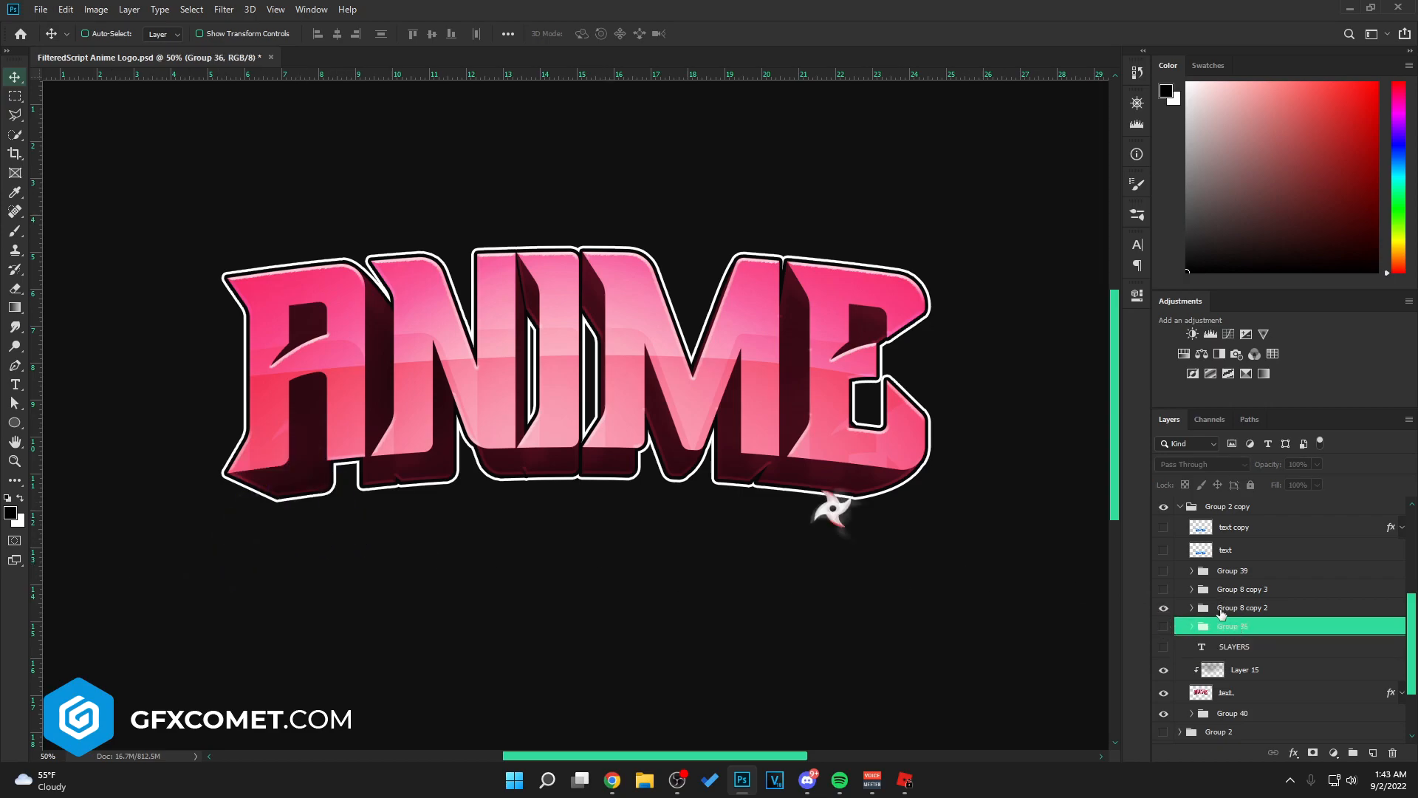
pyautogui.click(1179, 608)
pyautogui.click(1164, 589)
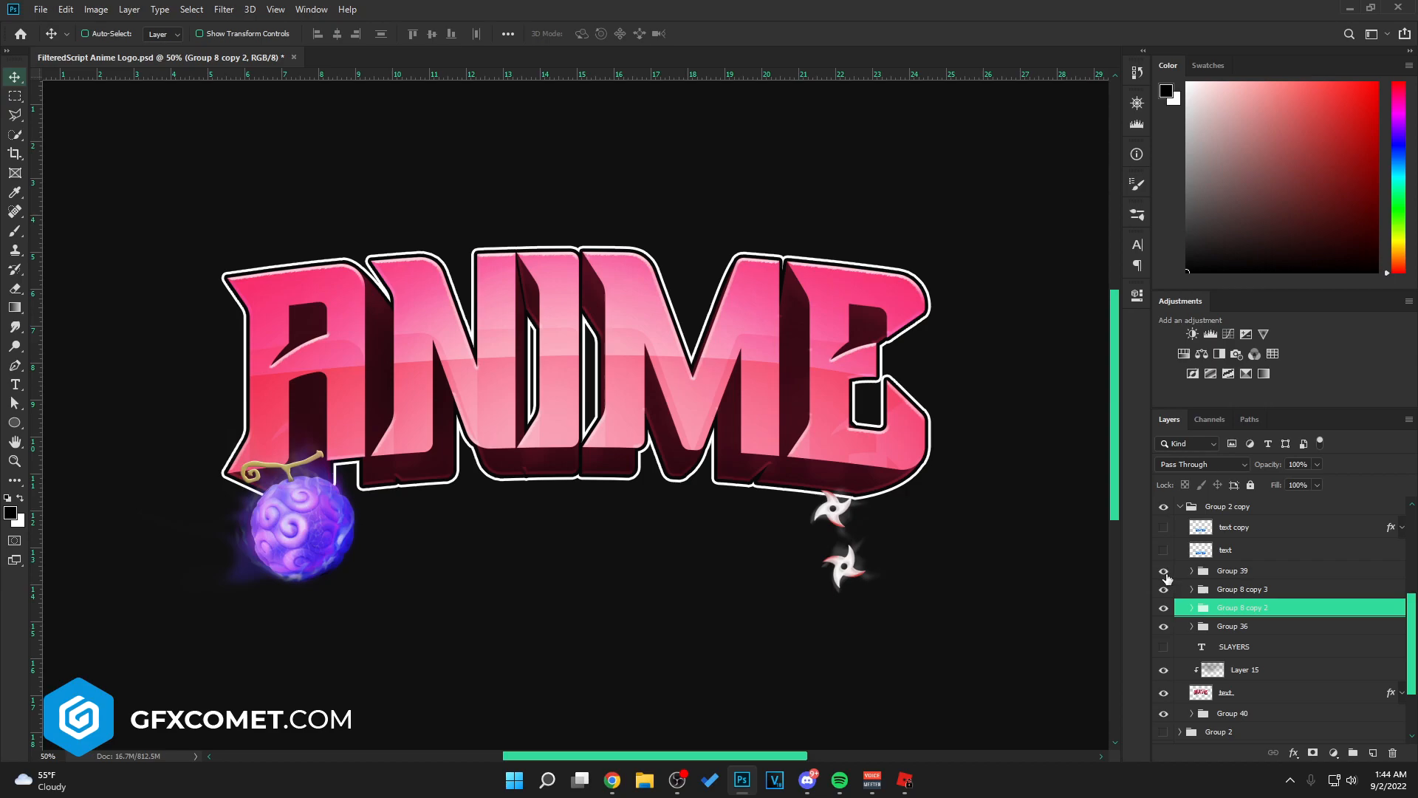
pyautogui.click(1164, 549)
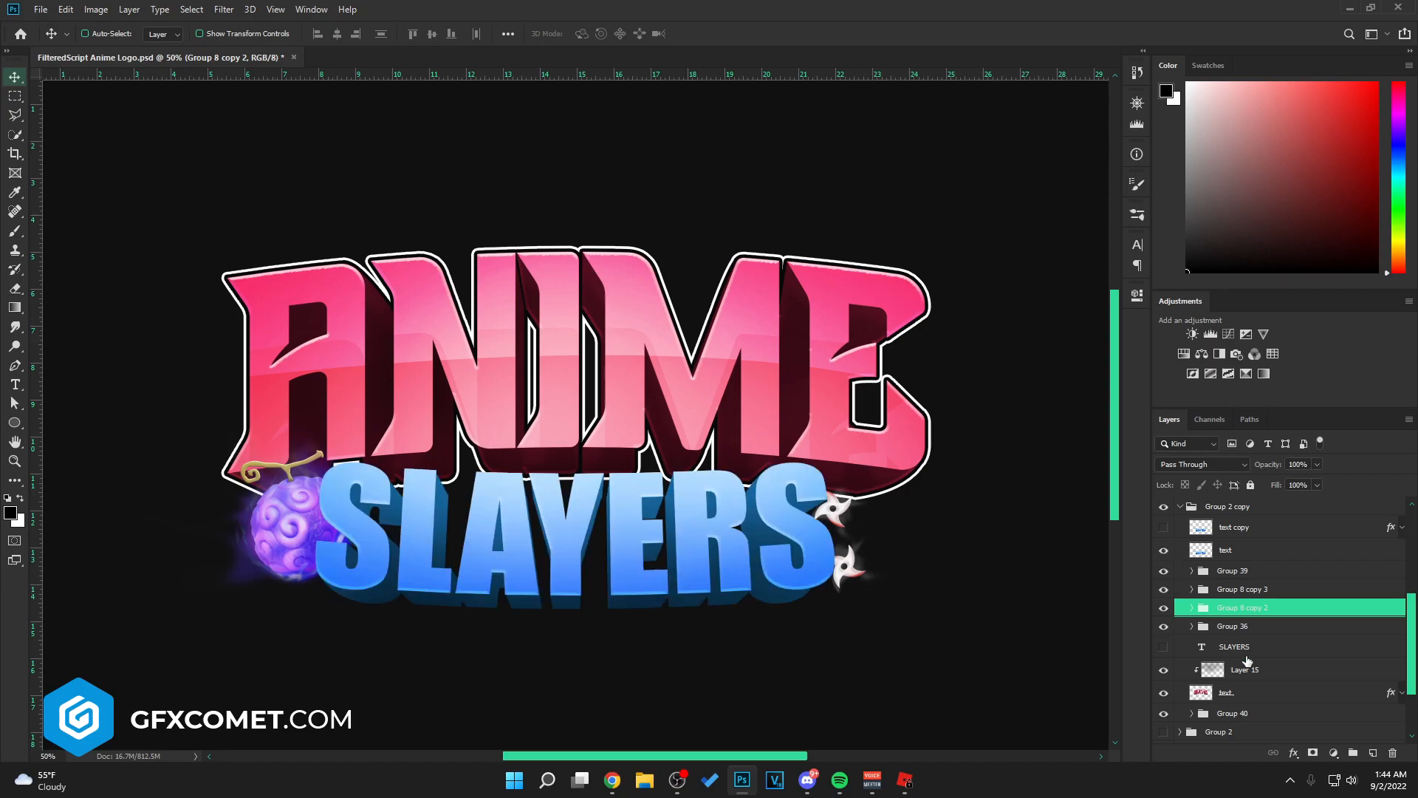
# Step: Preview the crossed swords of Group 41 on their own, and show the outlined logo in Group 44 instead
pyautogui.scroll(3, 1247, 660)
pyautogui.click(1164, 596)
pyautogui.click(1188, 591)
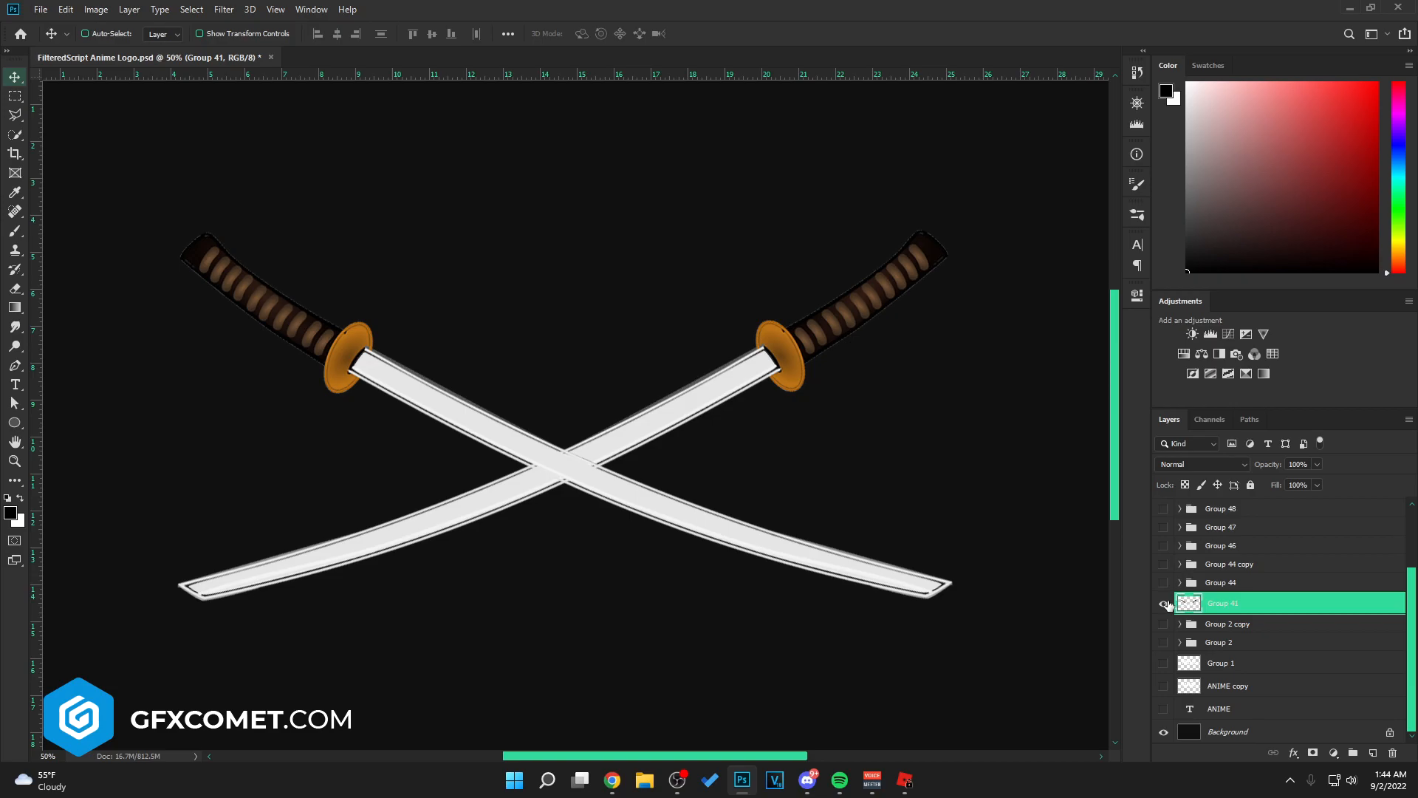
pyautogui.click(1165, 605)
pyautogui.click(1165, 583)
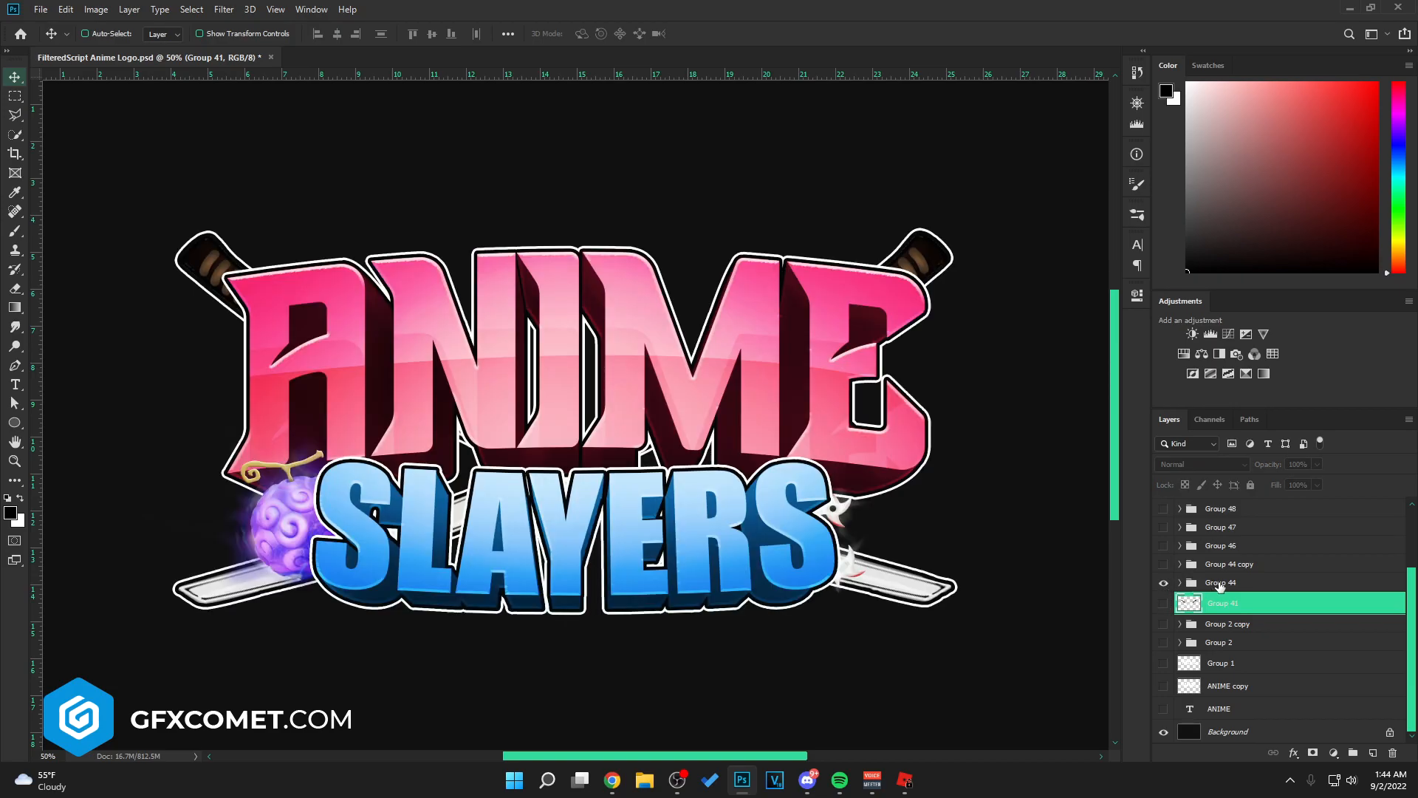
# Step: Replace Group 44 with the glowing Group 44 copy, expand it and compare the logo with and without Layer 16
pyautogui.click(1175, 582)
pyautogui.click(1164, 583)
pyautogui.click(1164, 565)
pyautogui.click(1181, 564)
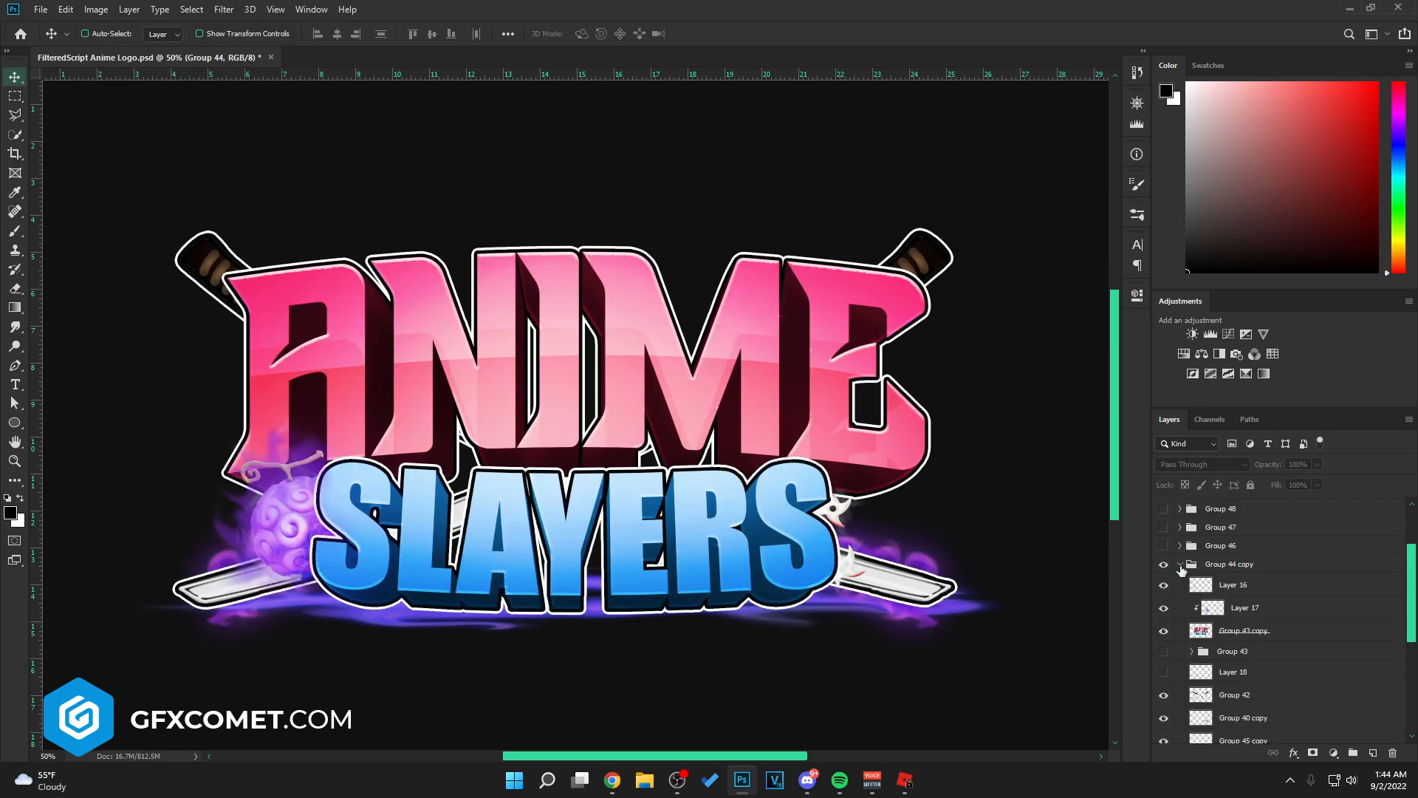
pyautogui.click(1163, 586)
pyautogui.click(1162, 587)
pyautogui.scroll(-3, 1311, 662)
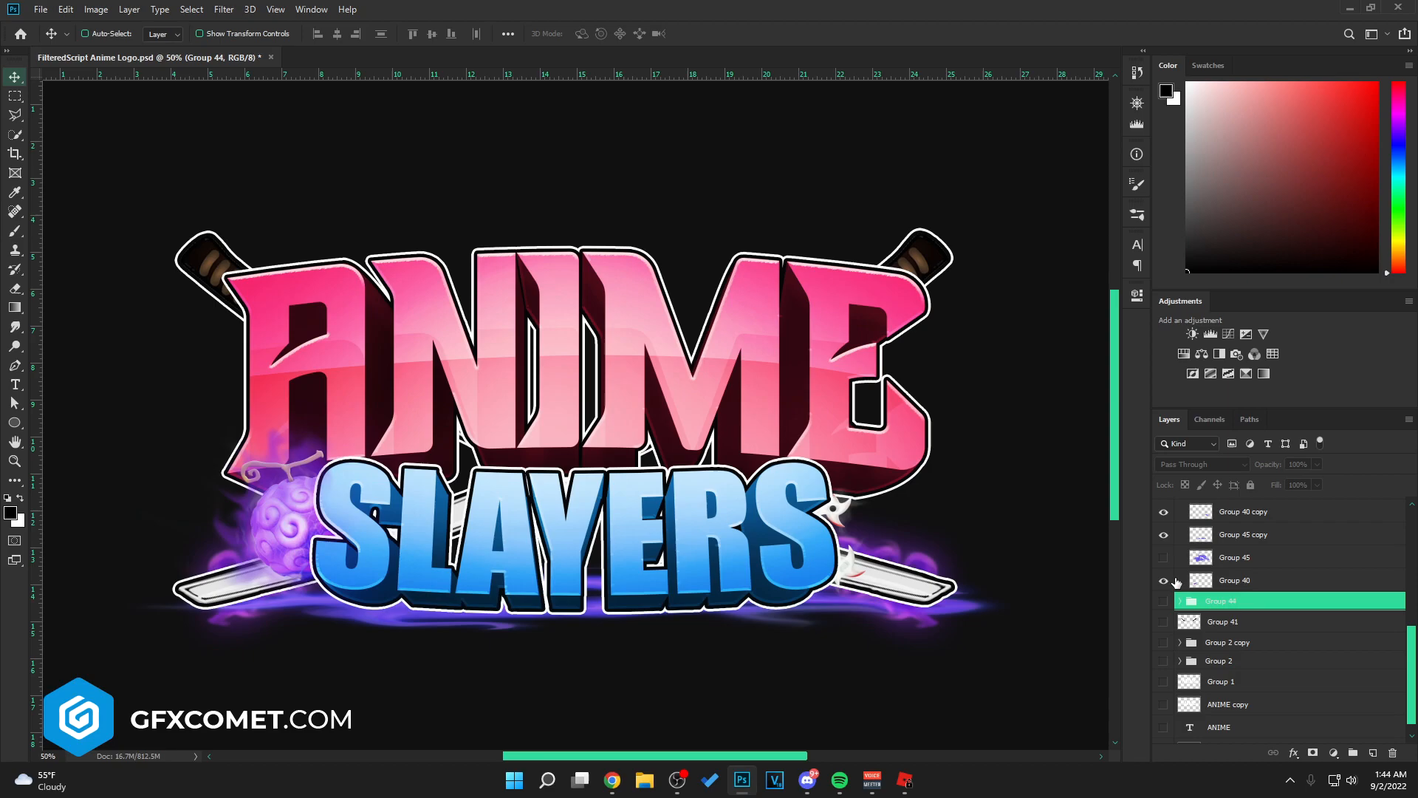
# Step: Preview the purple smoke of Group 45 inside Group 44 copy, and the more saturated logo version in Group 47
pyautogui.click(1165, 558)
pyautogui.click(1180, 558)
pyautogui.hotkey('ctrl', '-')
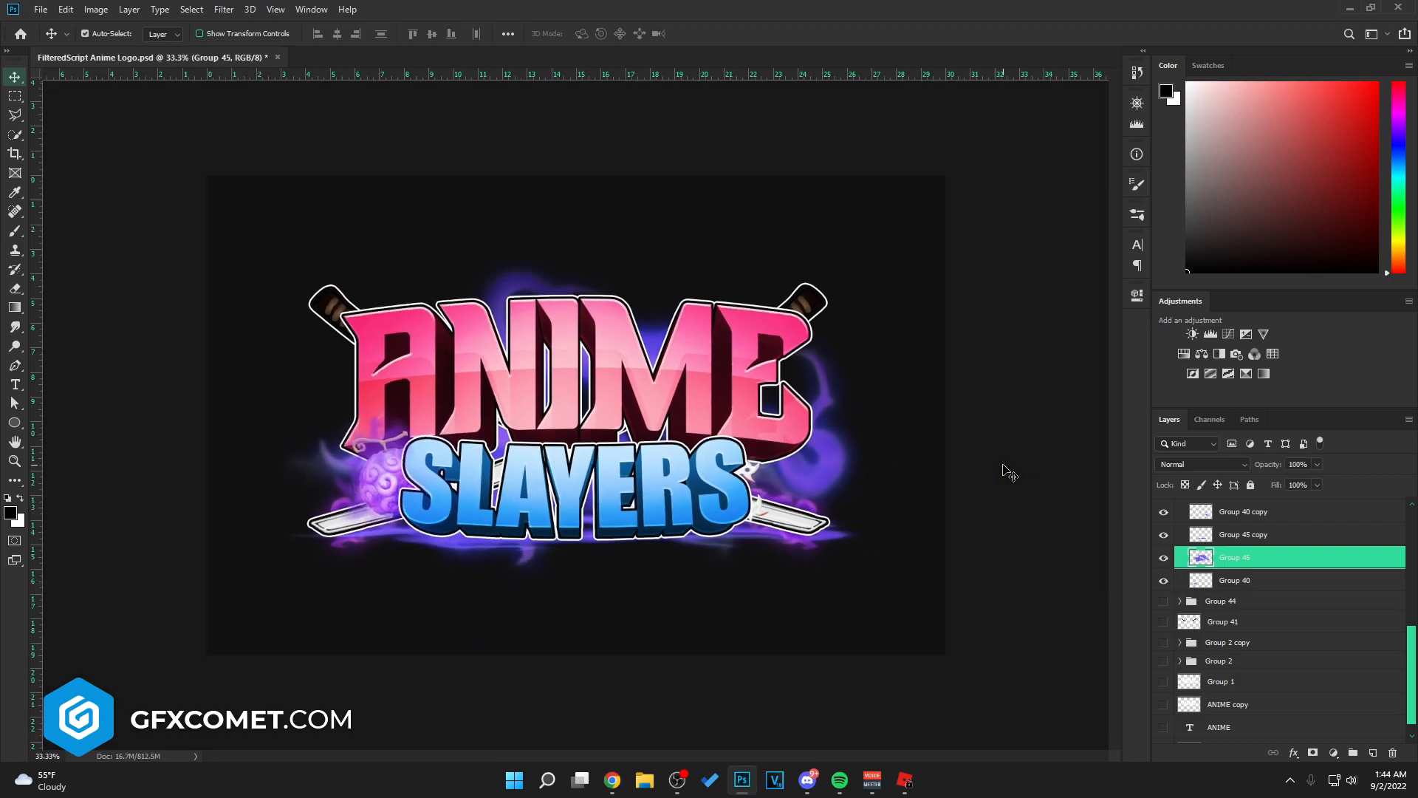
pyautogui.click(1164, 559)
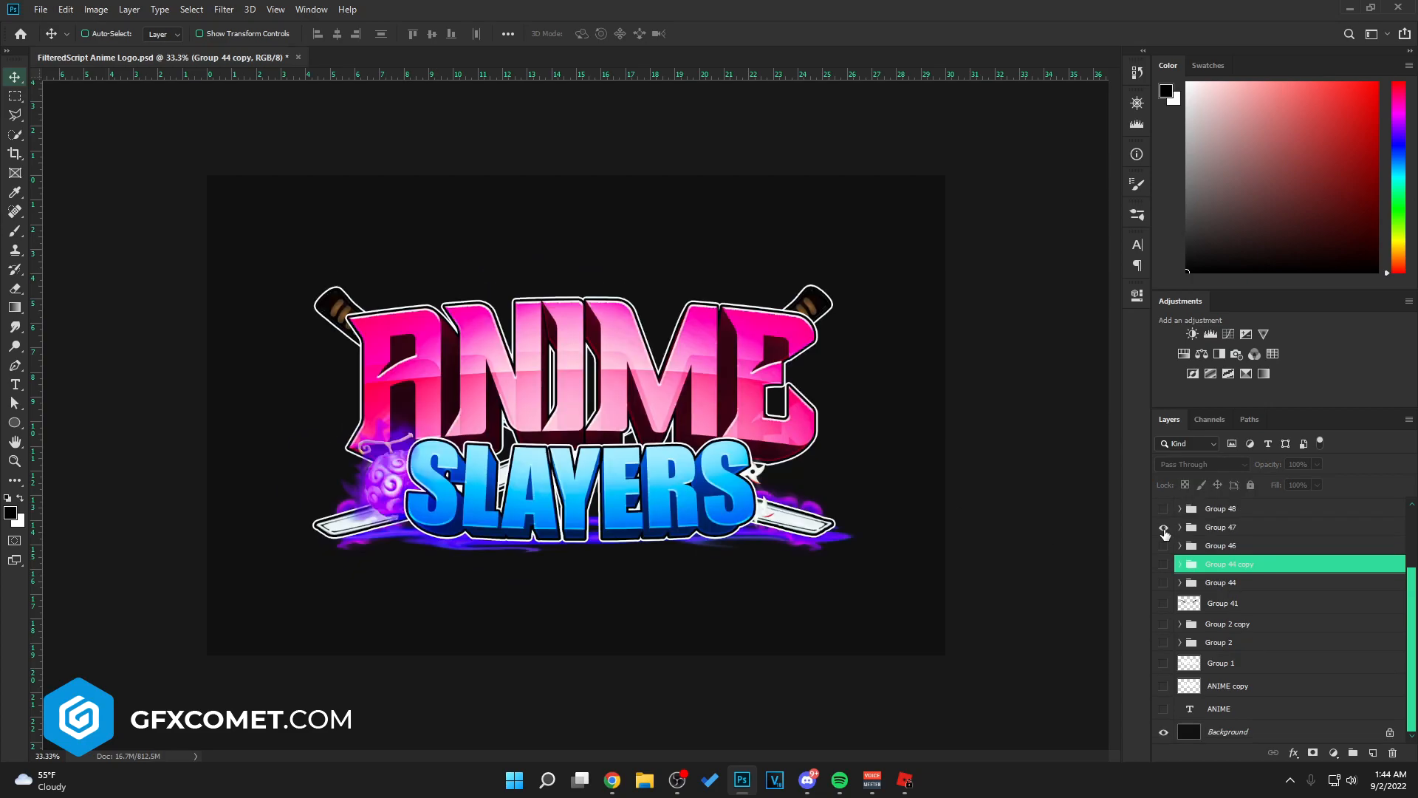
pyautogui.click(1165, 529)
pyautogui.click(1166, 529)
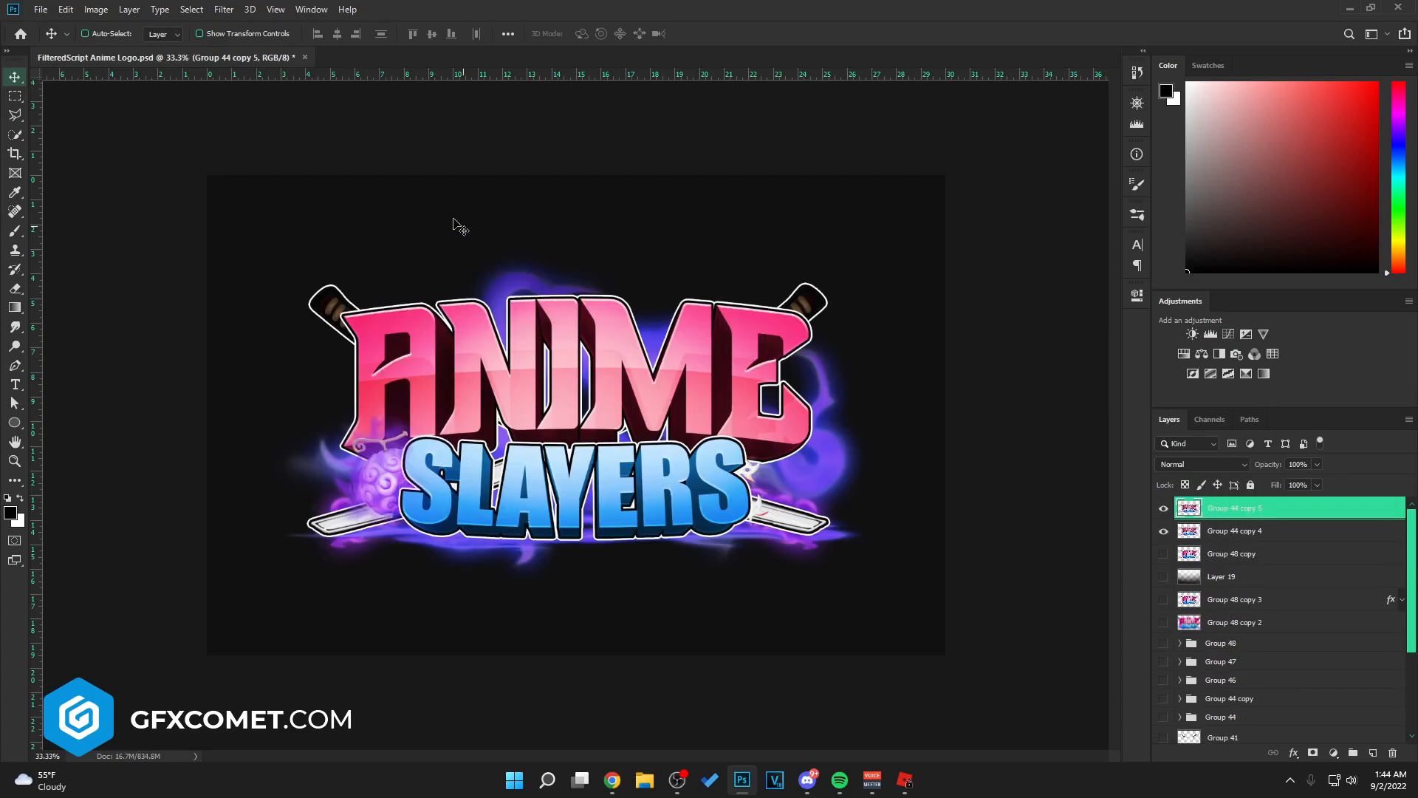
# Step: Open Camera Raw Filter on Group 44 copy 5 and set Texture +11, Clarity +7, Vibrance +62, Contrast +9 and Highlights -19
pyautogui.click(232, 10)
pyautogui.click(279, 103)
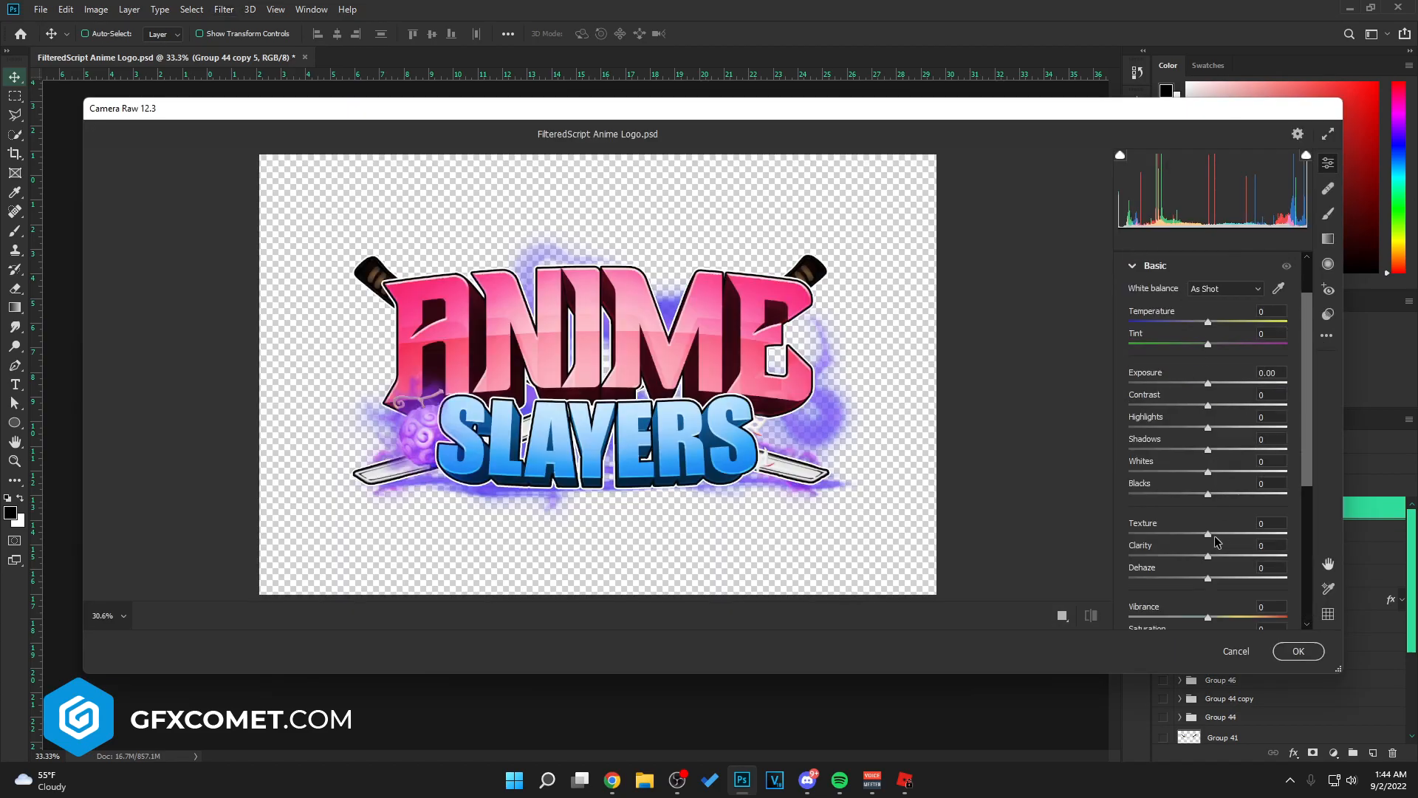
pyautogui.moveTo(1212, 535)
pyautogui.mouseDown()
pyautogui.moveTo(1296, 560)
pyautogui.moveTo(1214, 557)
pyautogui.mouseUp()
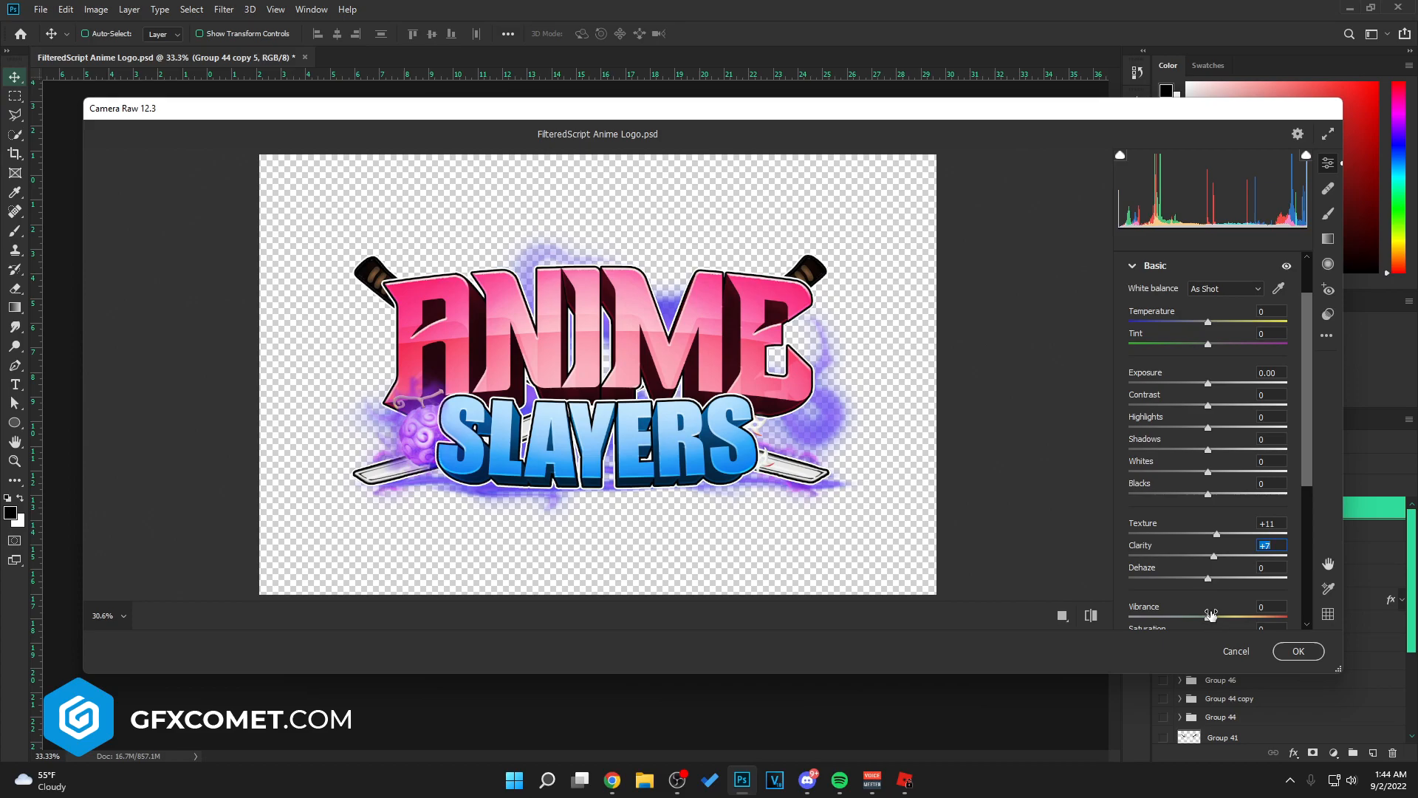
pyautogui.moveTo(1211, 615); pyautogui.dragTo(1278, 616)
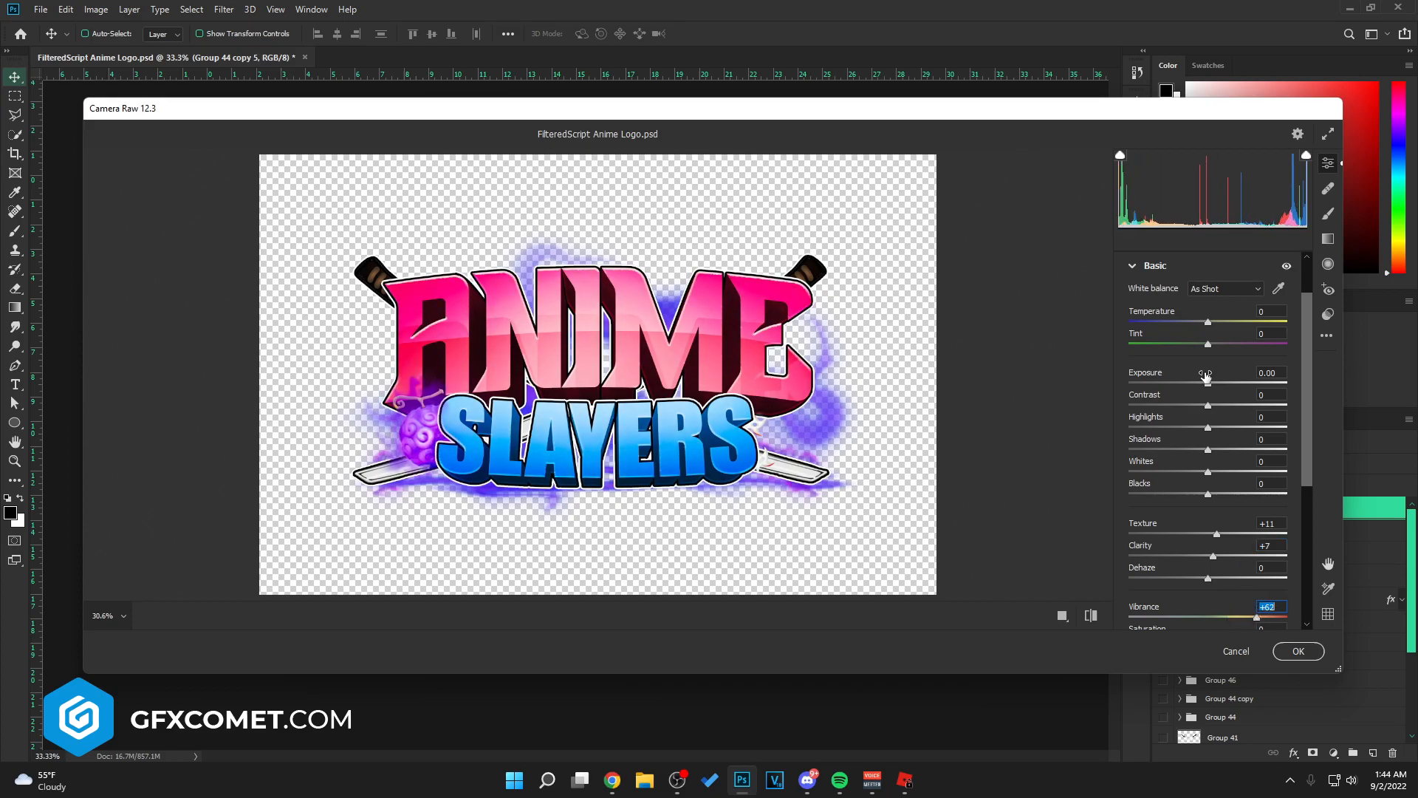
pyautogui.moveTo(1207, 383); pyautogui.dragTo(1194, 429)
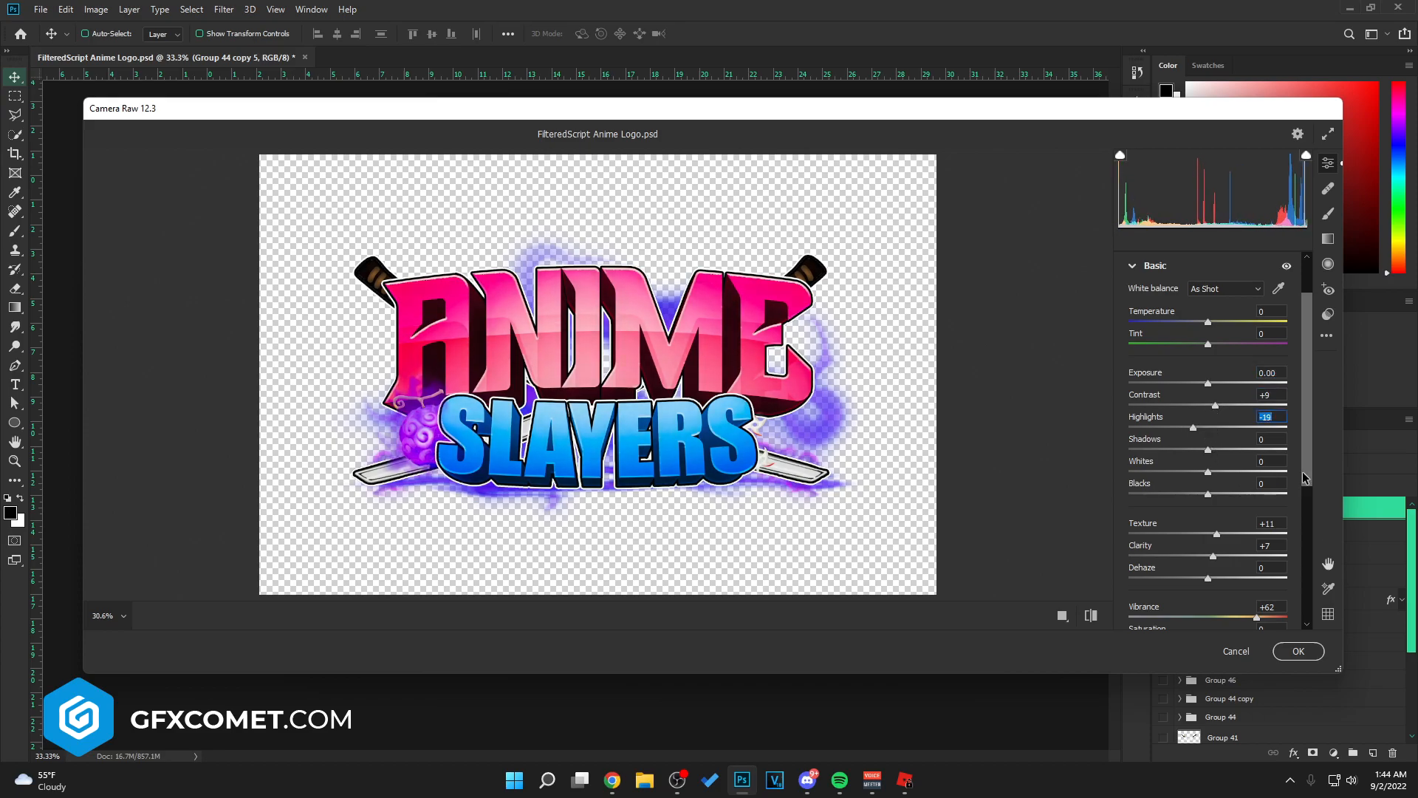
# Step: Add slight sharpening in Camera Raw, apply the filter, and compare the logo with and without the filtered layer
pyautogui.moveTo(1303, 473); pyautogui.dragTo(1303, 606)
pyautogui.click(1147, 434)
pyautogui.moveTo(1130, 419); pyautogui.dragTo(1157, 419)
pyautogui.click(1304, 651)
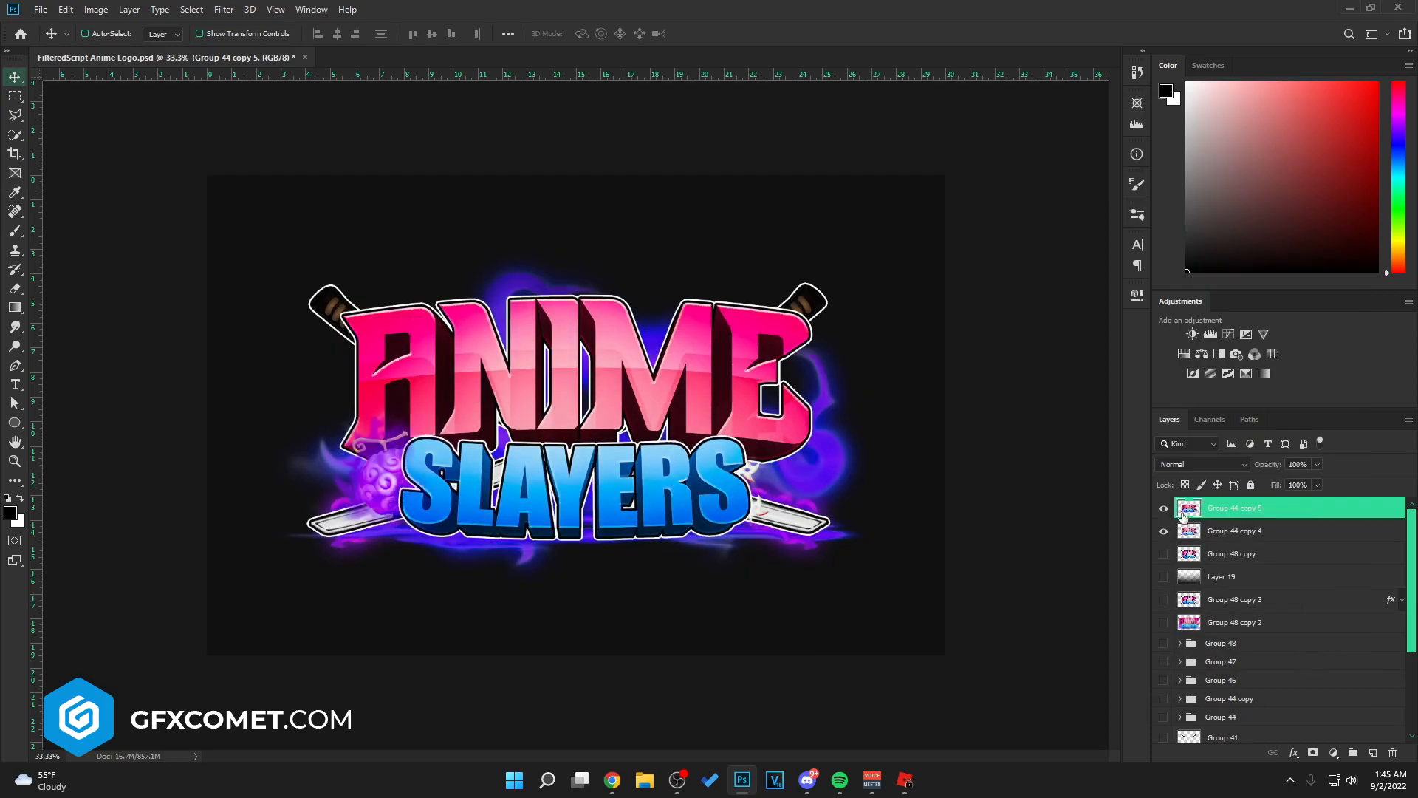
pyautogui.click(1164, 509)
pyautogui.click(1164, 509)
# Step: Group the layers Group 44 copy 5 and copy 4, duplicate the group, hide the original and merge the duplicate into one layer
pyautogui.keyDown('shift'); pyautogui.click(1272, 532); pyautogui.keyUp('shift')
pyautogui.hotkey('ctrl', 'g')
pyautogui.hotkey('ctrl', 'j')
pyautogui.click(1165, 529)
pyautogui.hotkey('ctrl', 'e')
pyautogui.click(1165, 509)
pyautogui.click(1164, 509)
# Step: Nudge the logo slightly up and left, and enlarge its duplicate behind it from the center to nearly fill the canvas width
pyautogui.scroll(-3, 1231, 665)
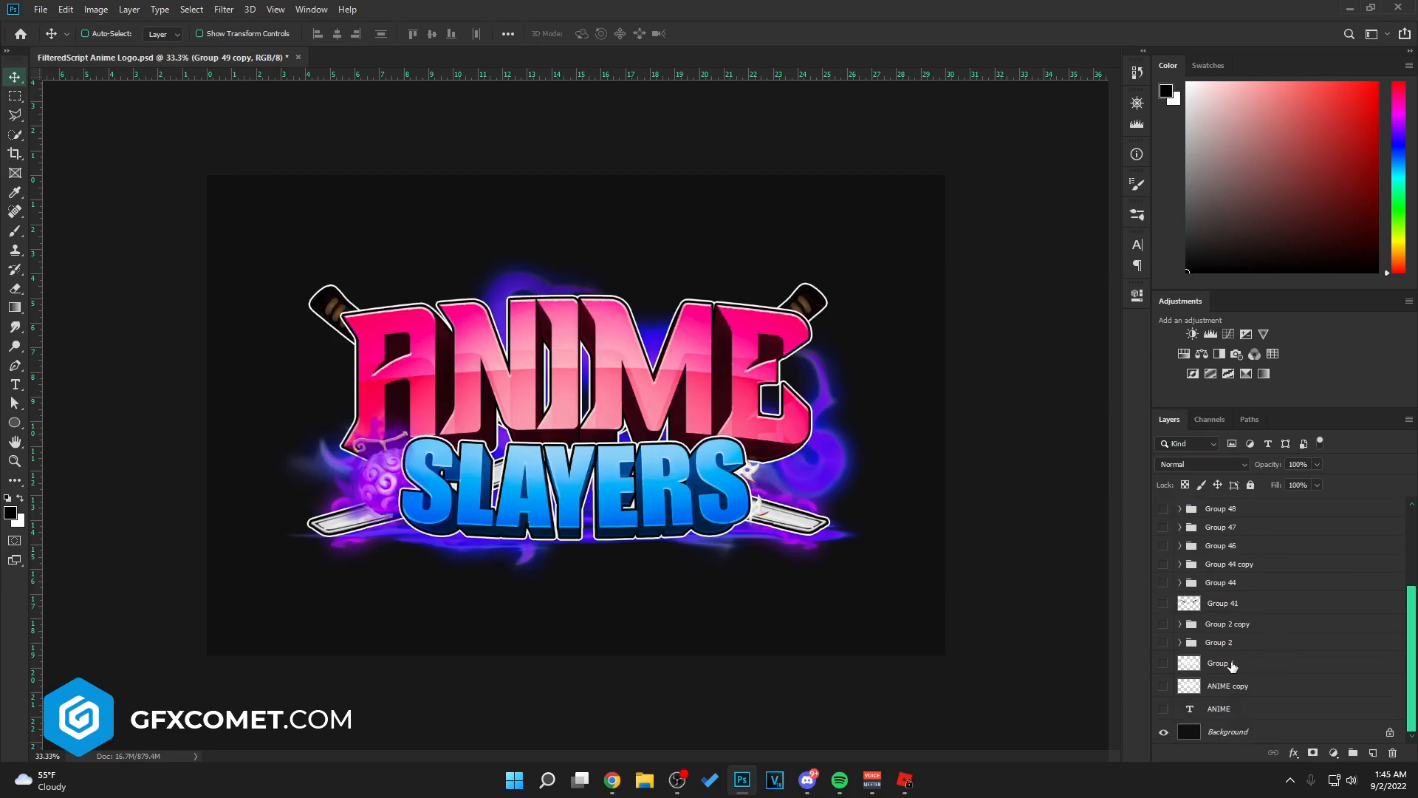
pyautogui.click(1164, 732)
pyautogui.moveTo(790, 442); pyautogui.dragTo(779, 418)
pyautogui.hotkey('ctrl', 't')
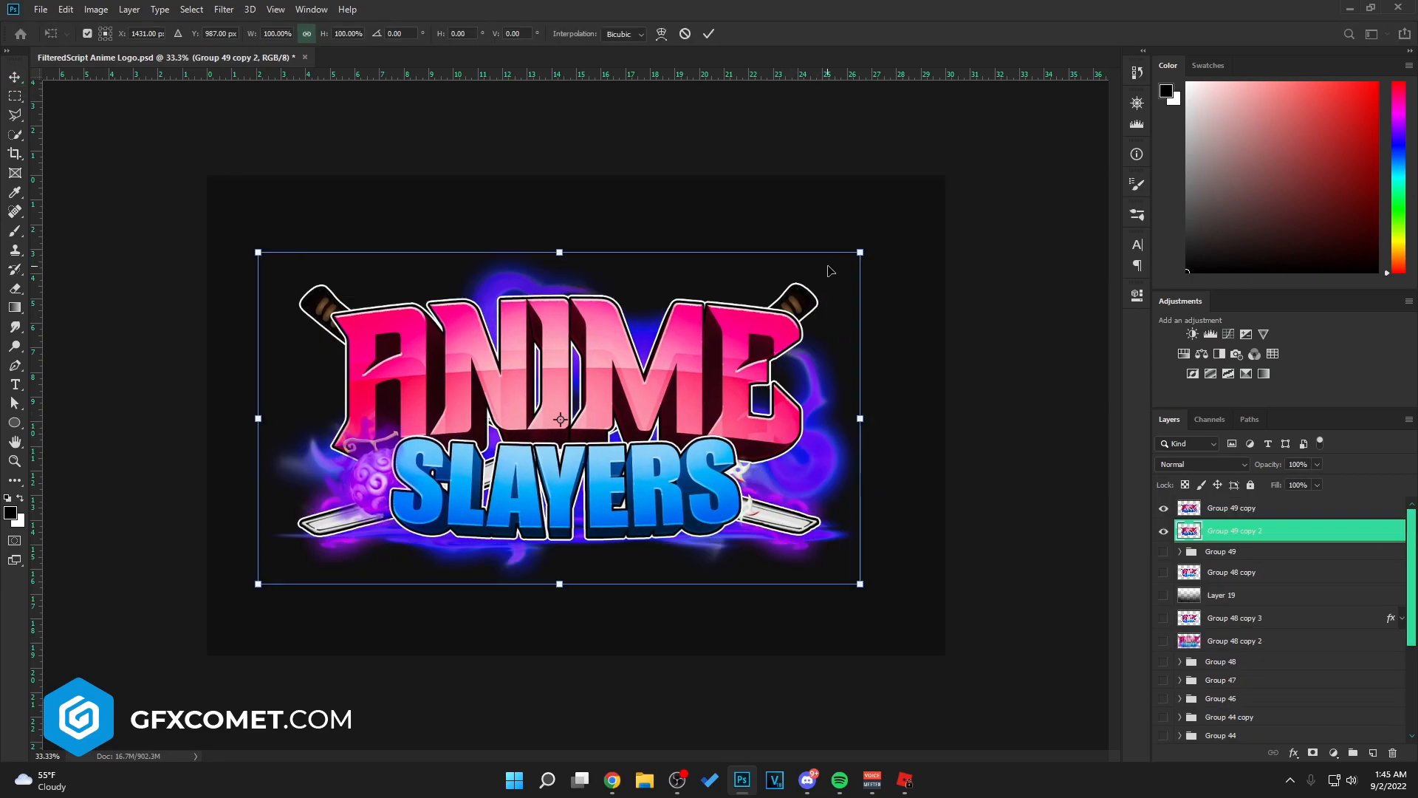
pyautogui.moveTo(862, 252); pyautogui.dragTo(985, 215)
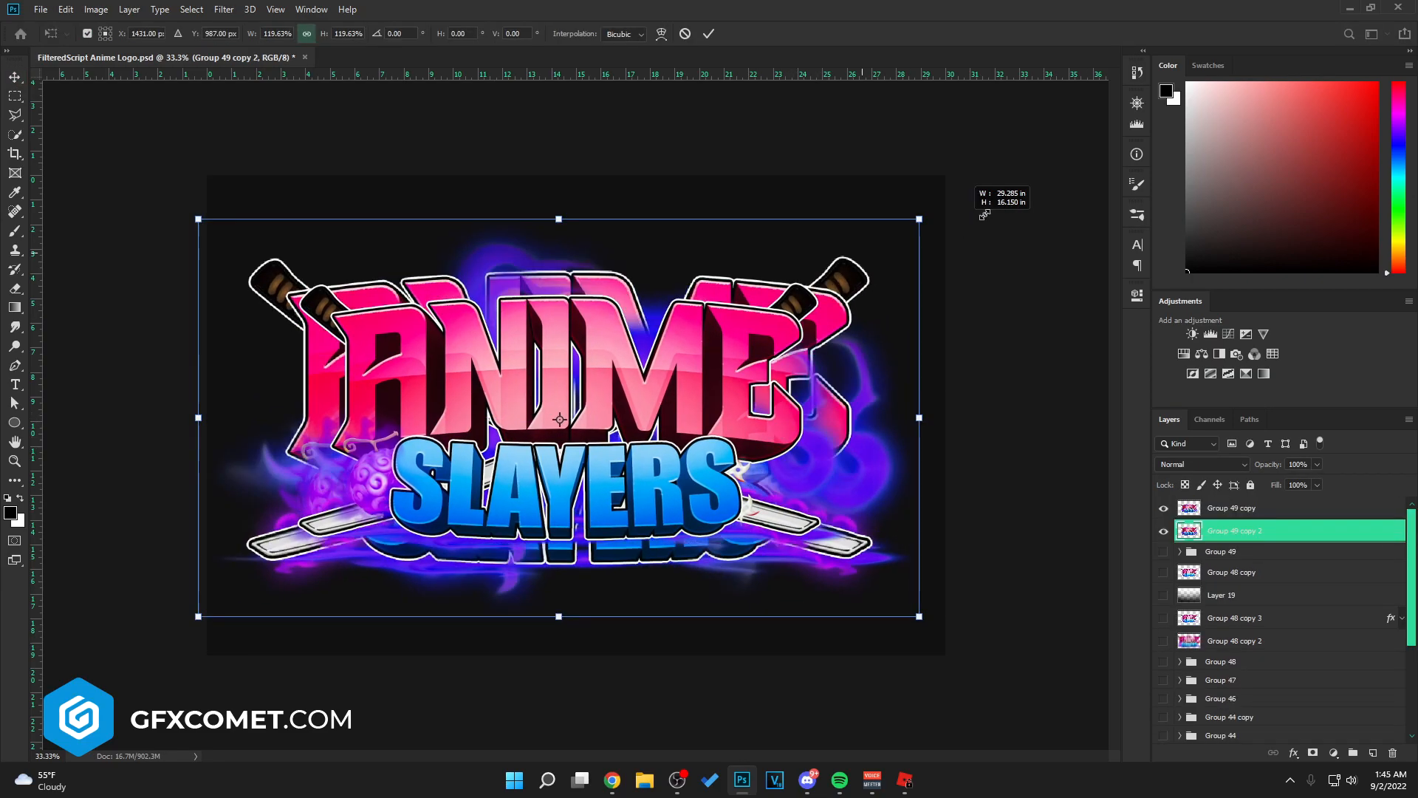
pyautogui.press('Return')
# Step: Apply a Gaussian Blur of 49.8 pixels to the enlarged background logo and lower its opacity to 15%
pyautogui.click(223, 9)
pyautogui.moveTo(360, 178)
pyautogui.click(480, 232)
pyautogui.moveTo(1177, 501)
pyautogui.mouseDown()
pyautogui.moveTo(1203, 499)
pyautogui.moveTo(1177, 499)
pyautogui.mouseUp()
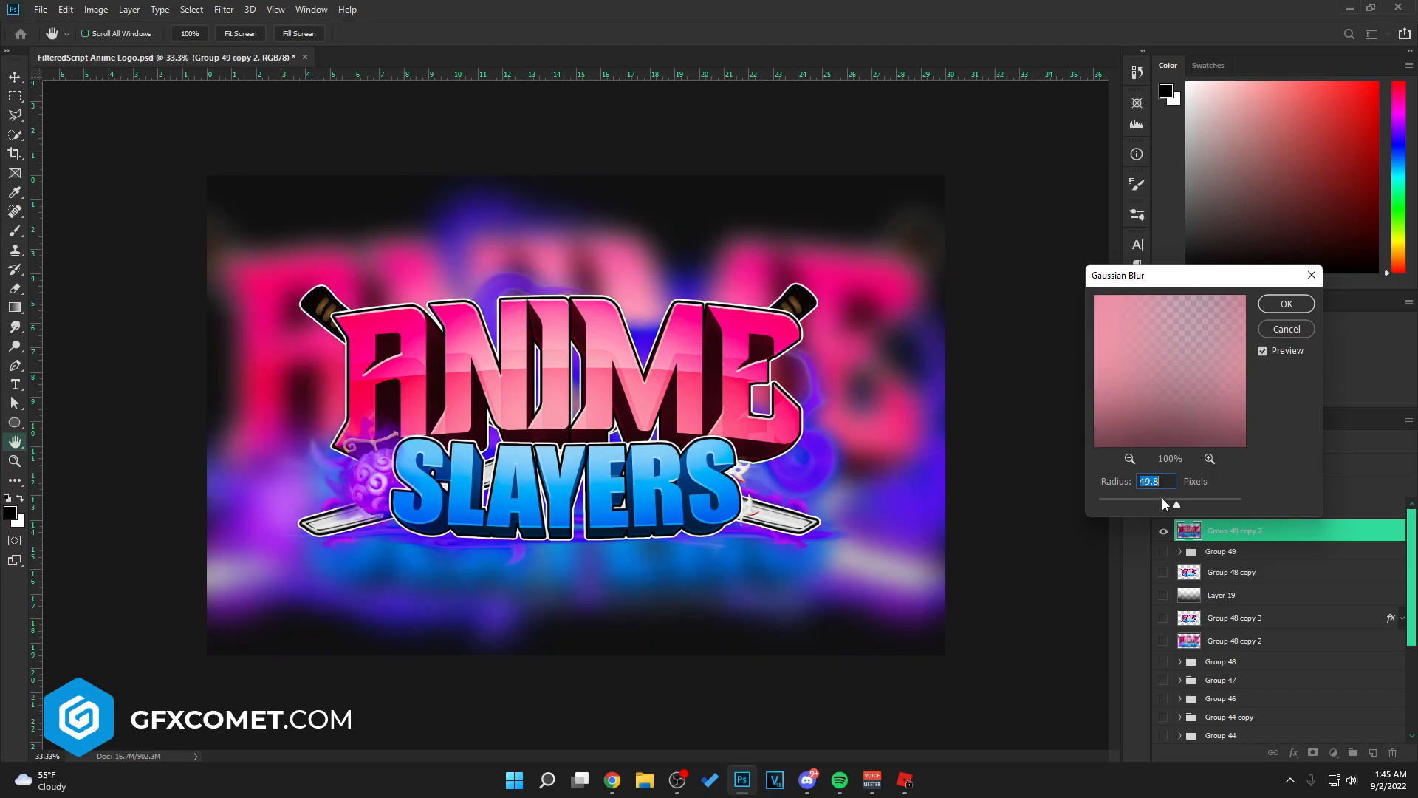
pyautogui.click(1287, 304)
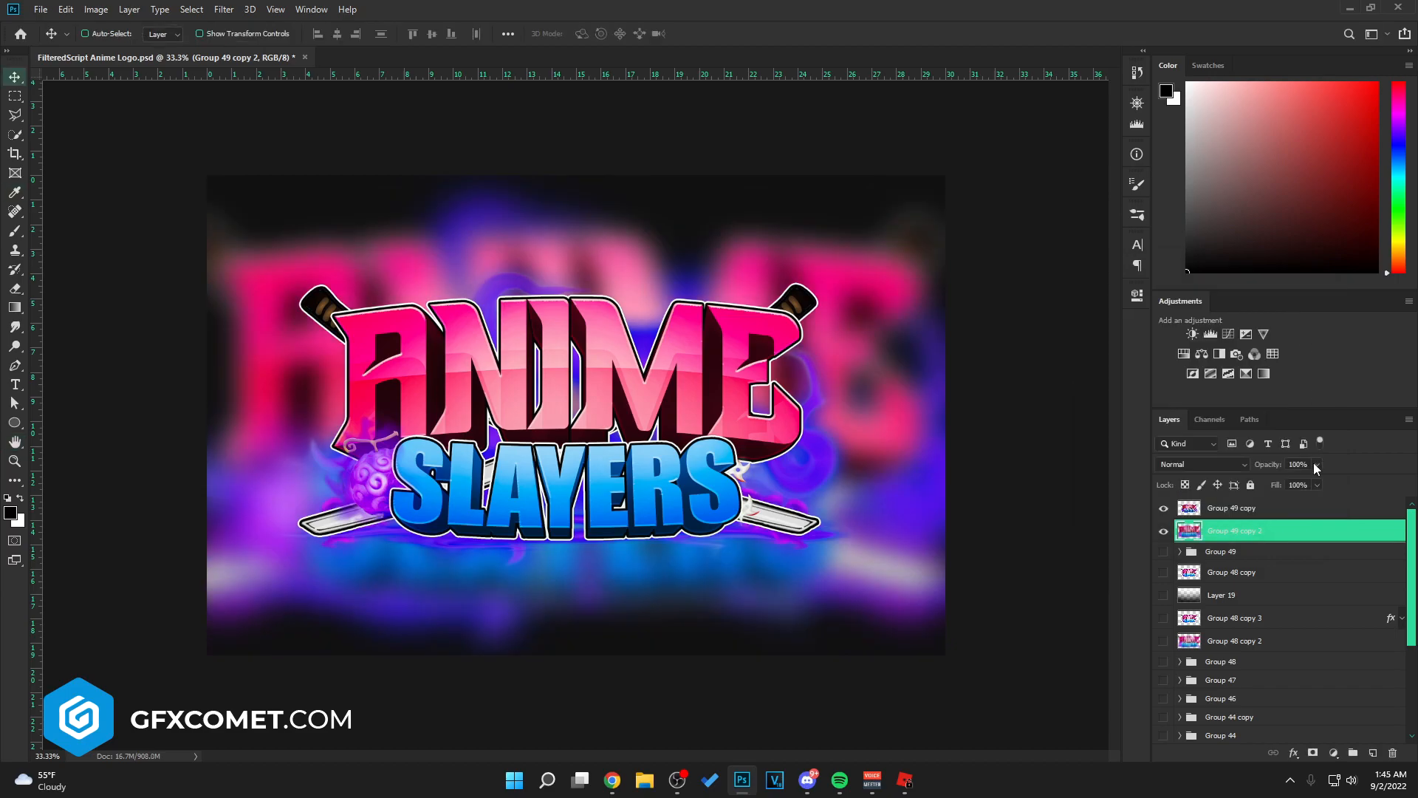
pyautogui.moveTo(1270, 466); pyautogui.dragTo(1060, 463)
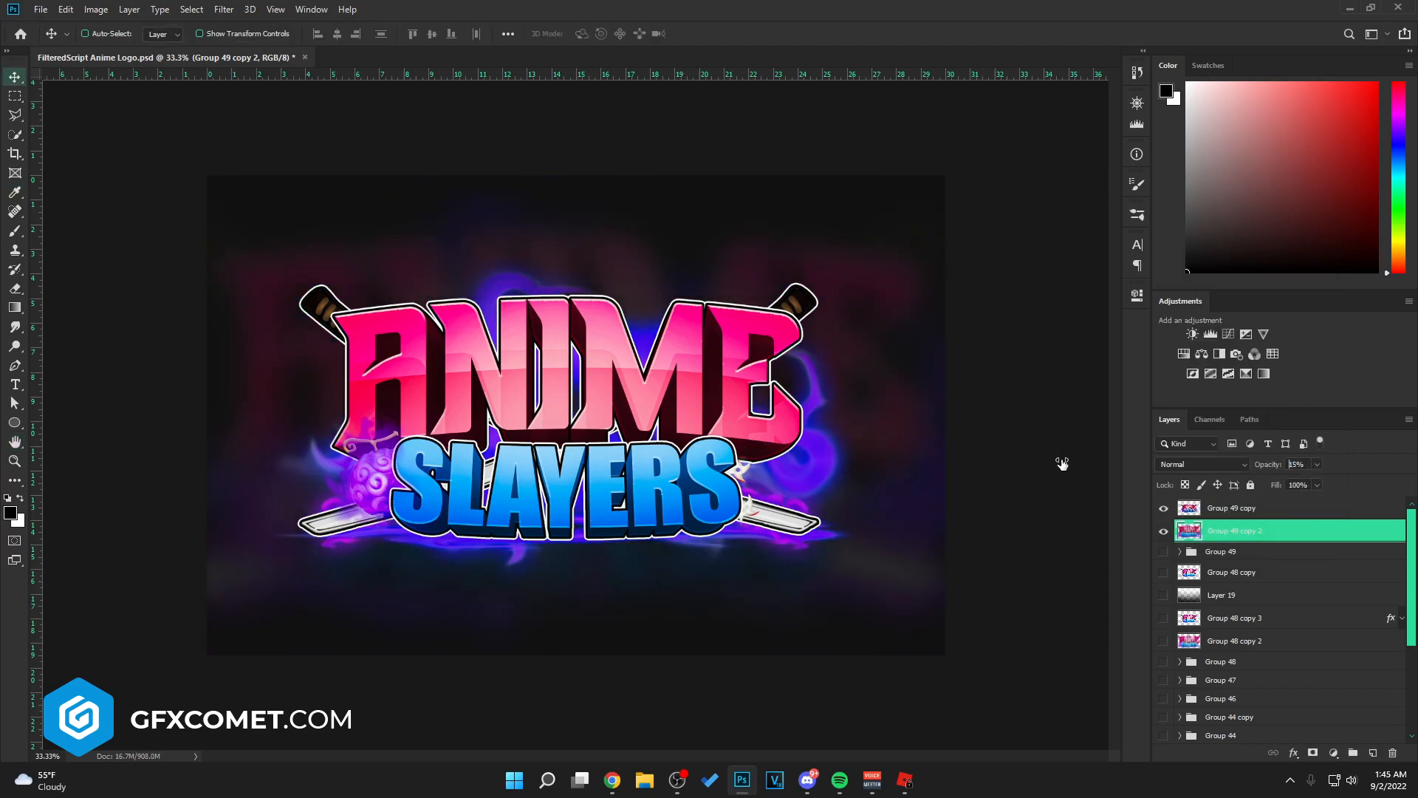